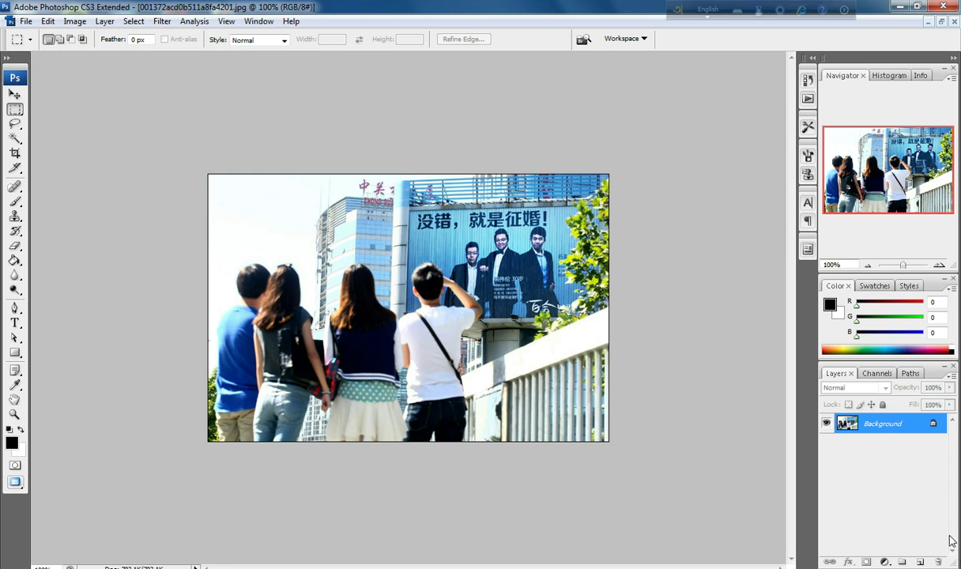
# - Convert the Background into Layer 0, then add a new Layer 1 beneath it filled with white
pyautogui.doubleClick(923, 427)
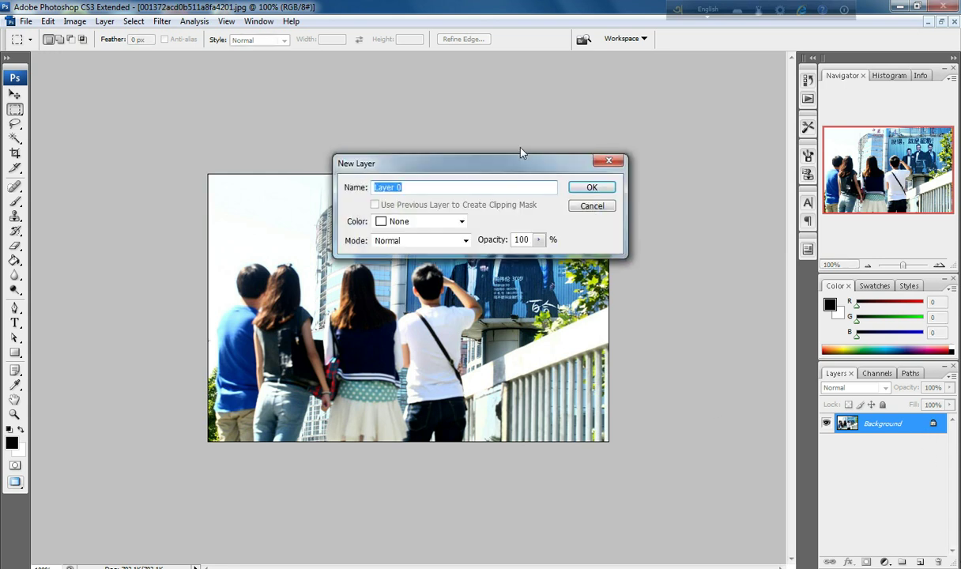
pyautogui.click(563, 178)
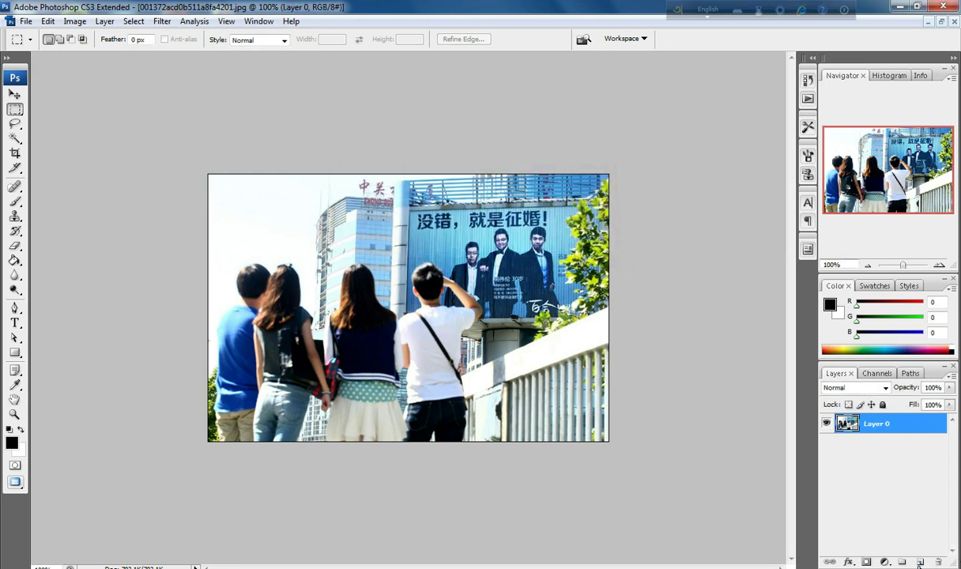
pyautogui.hotkey('ctrl', 'shift', 'alt', 'n')
pyautogui.moveTo(885, 423); pyautogui.dragTo(891, 459)
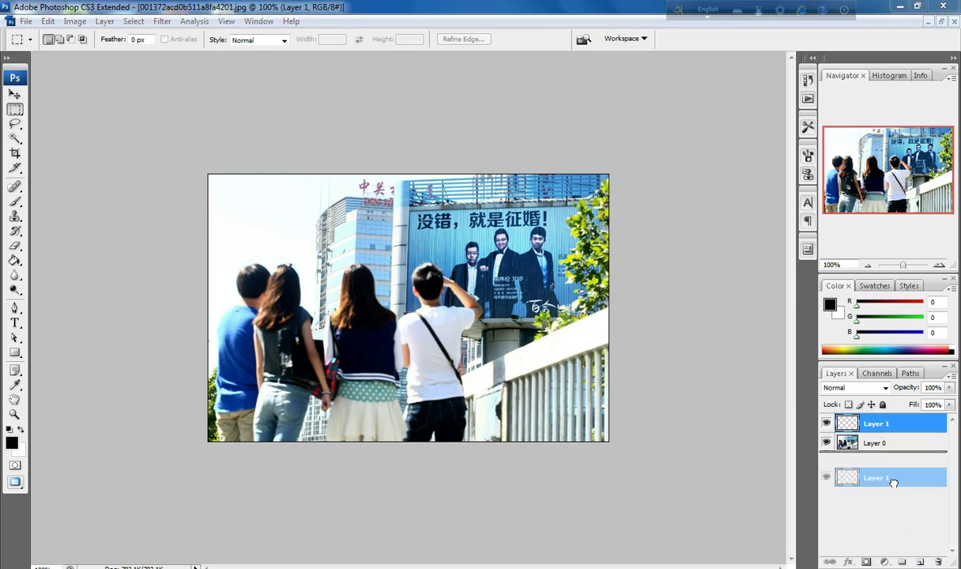
pyautogui.hotkey('ctrl', 'BackSpace')
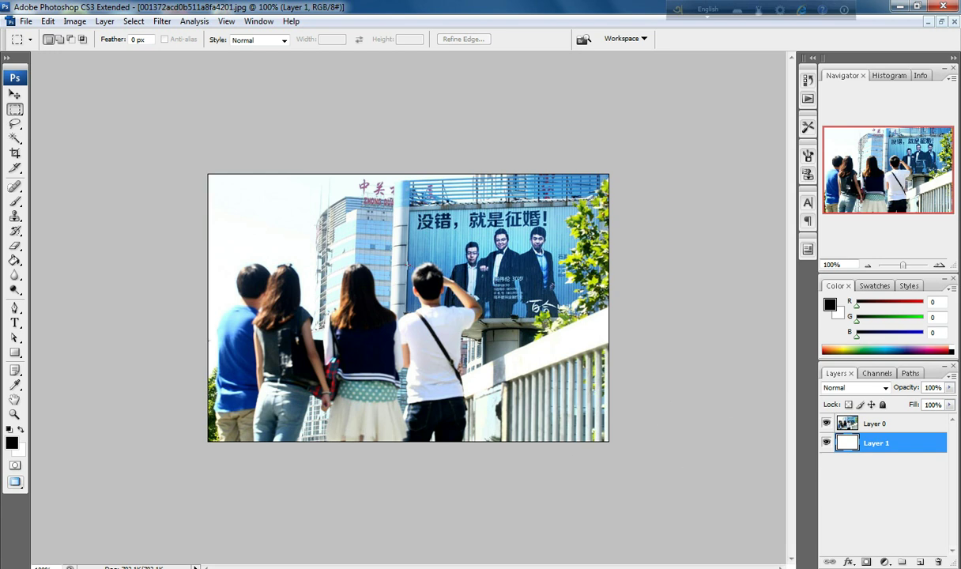
# - Marquee the billboard area around the front man's head and copy it from Layer 0 to Layer 2
pyautogui.moveTo(407, 266); pyautogui.dragTo(481, 324)
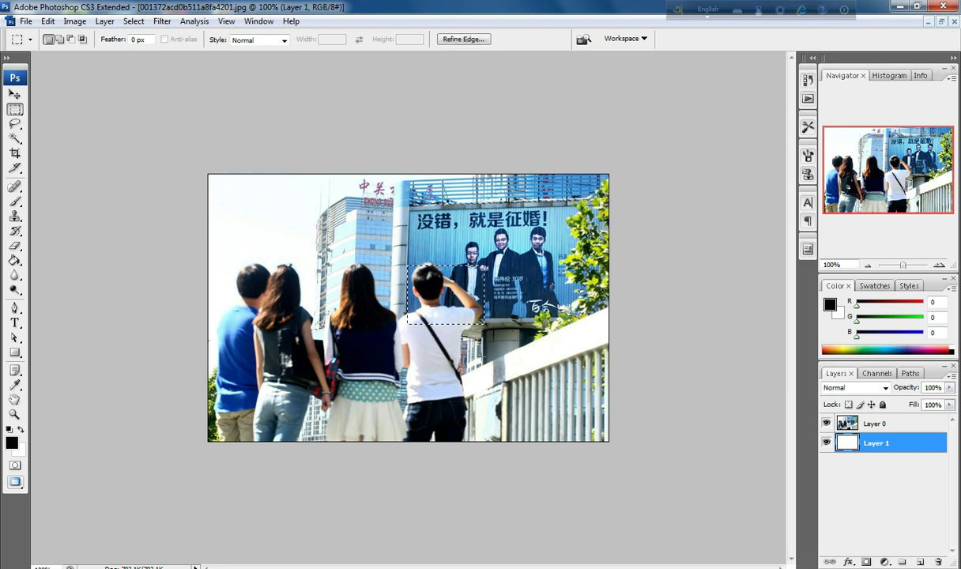
pyautogui.press('Up')
pyautogui.press('Up')
pyautogui.press('Up')
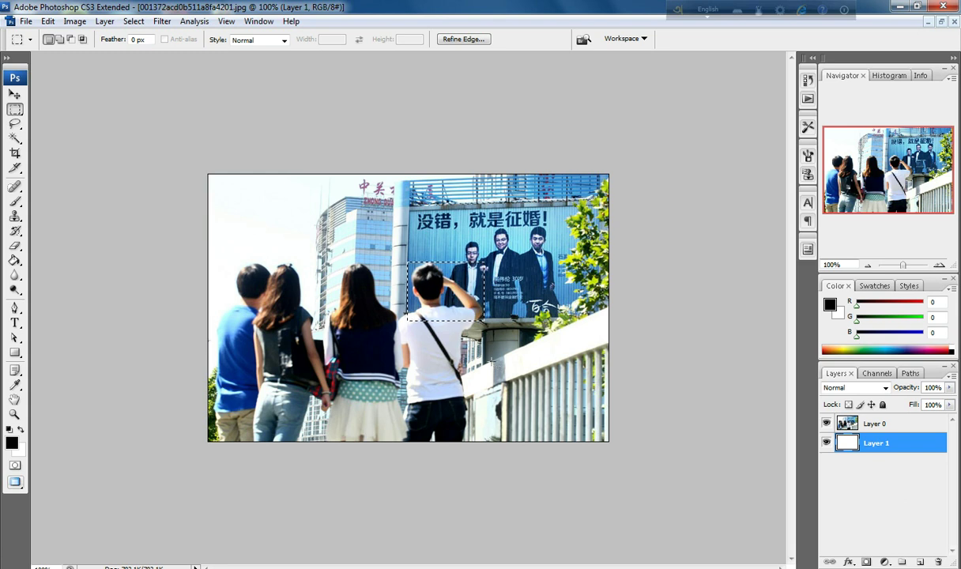
pyautogui.click(885, 423)
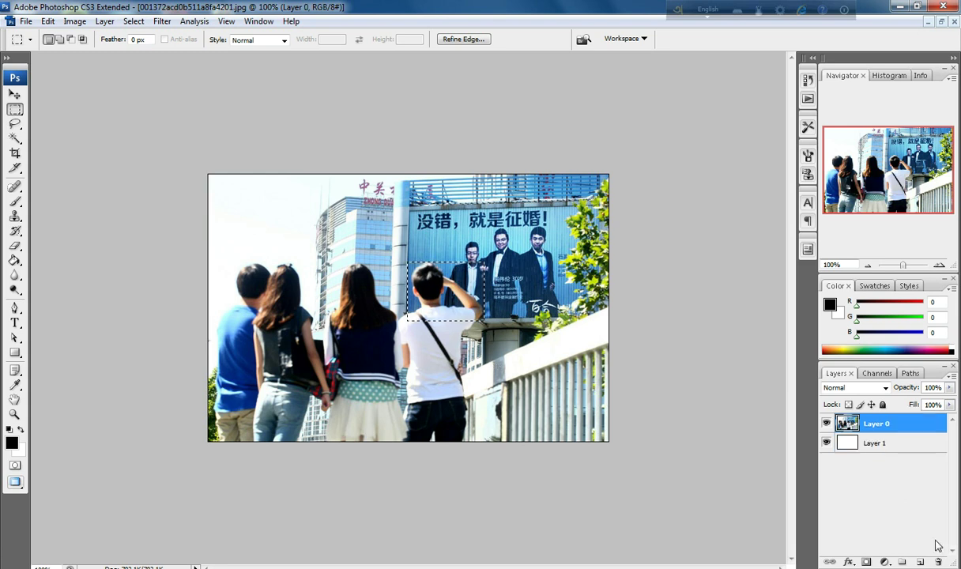
pyautogui.hotkey('ctrl', 'j')
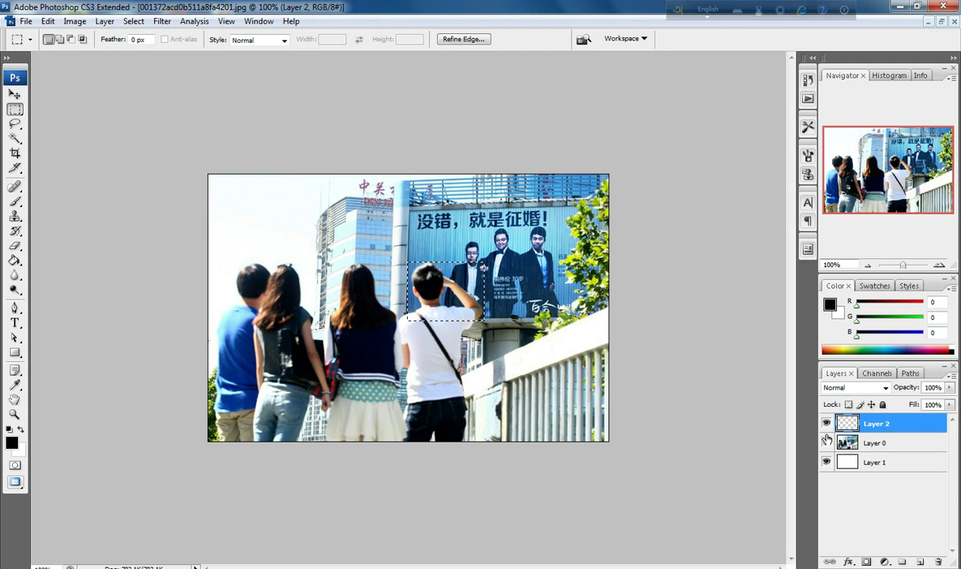
# - Test a white fill and undo it, then reselect Layer 2 and deselect
pyautogui.hotkey('ctrl', 'BackSpace')
pyautogui.hotkey('ctrl', 'd')
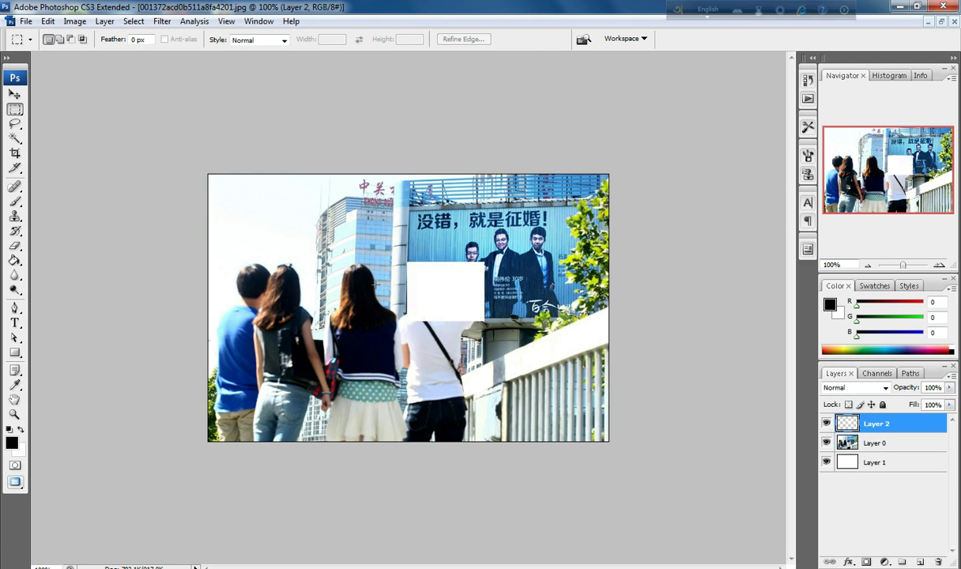
pyautogui.hotkey('ctrl', 'alt', 'z')
pyautogui.hotkey('ctrl', 'alt', 'z')
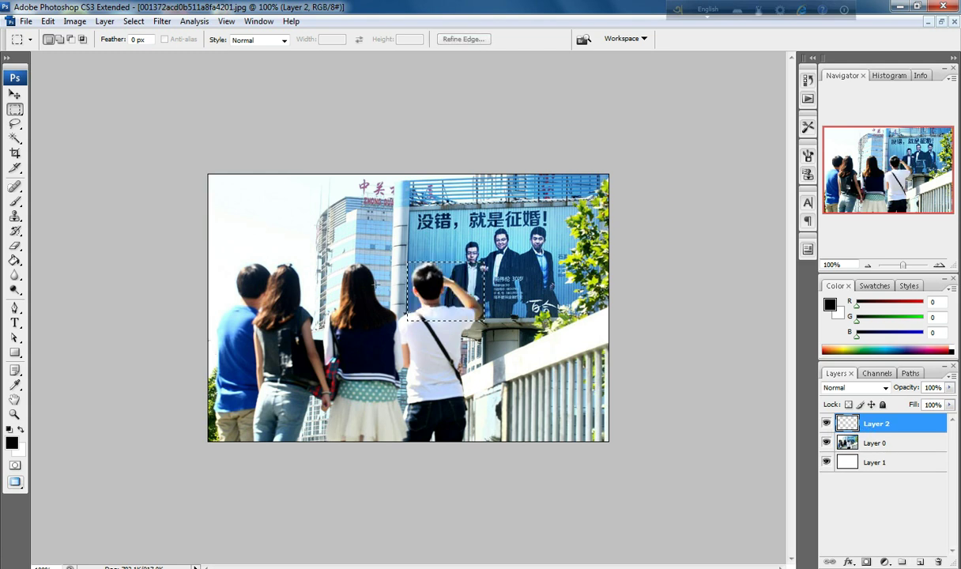
pyautogui.click(926, 446)
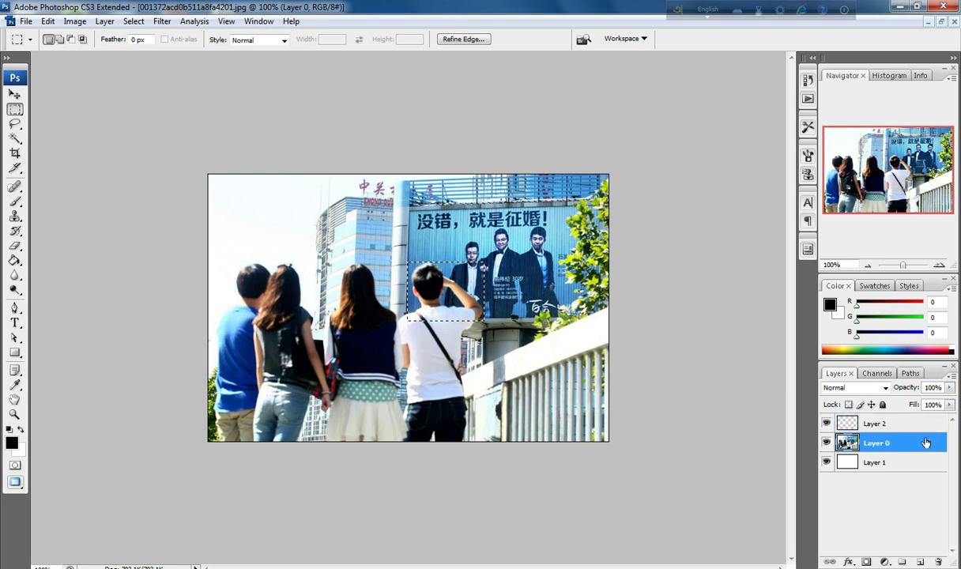
pyautogui.click(909, 423)
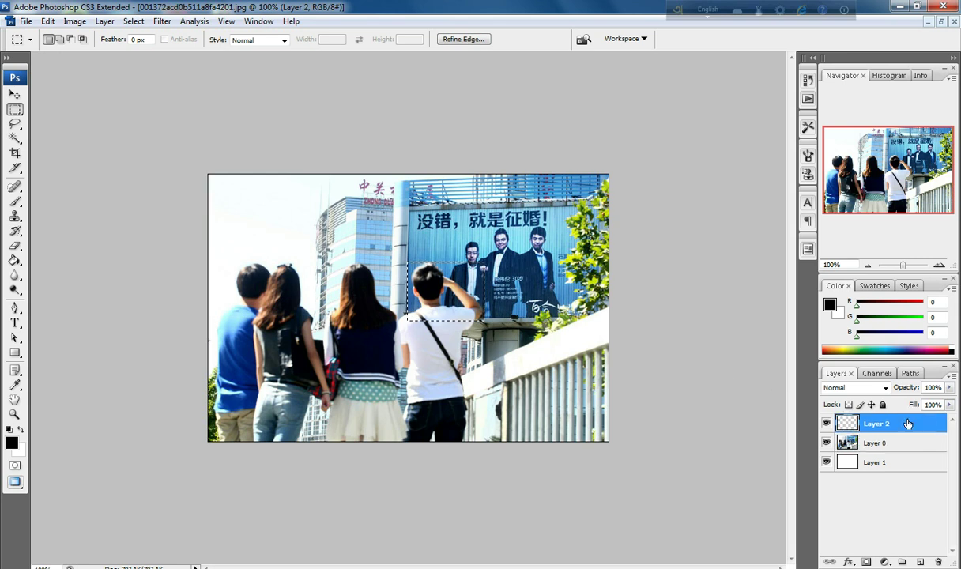
pyautogui.hotkey('ctrl', 'd')
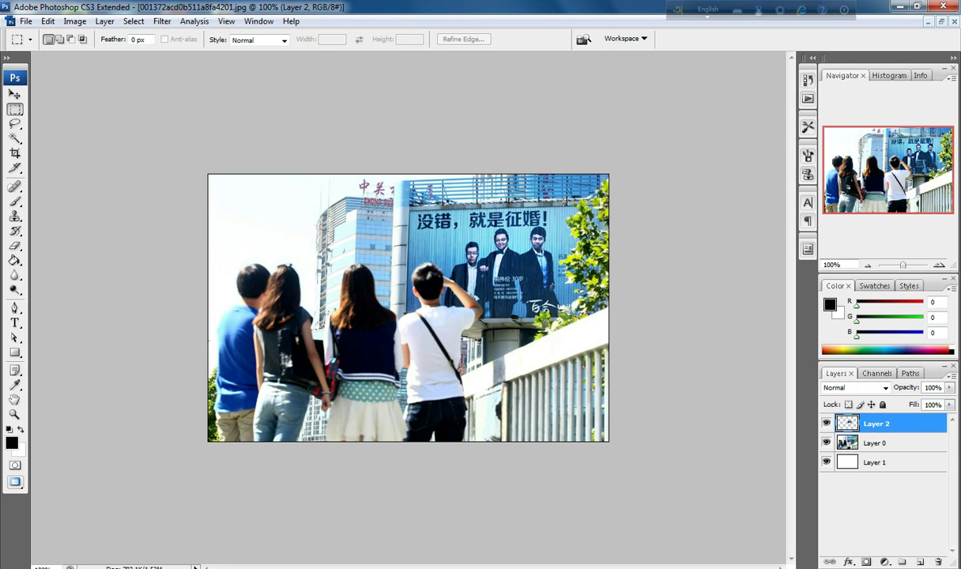
# - Select the leafy strip at the billboard's right edge on Layer 0 in Add mode, then activate Layer 2
pyautogui.click(838, 438)
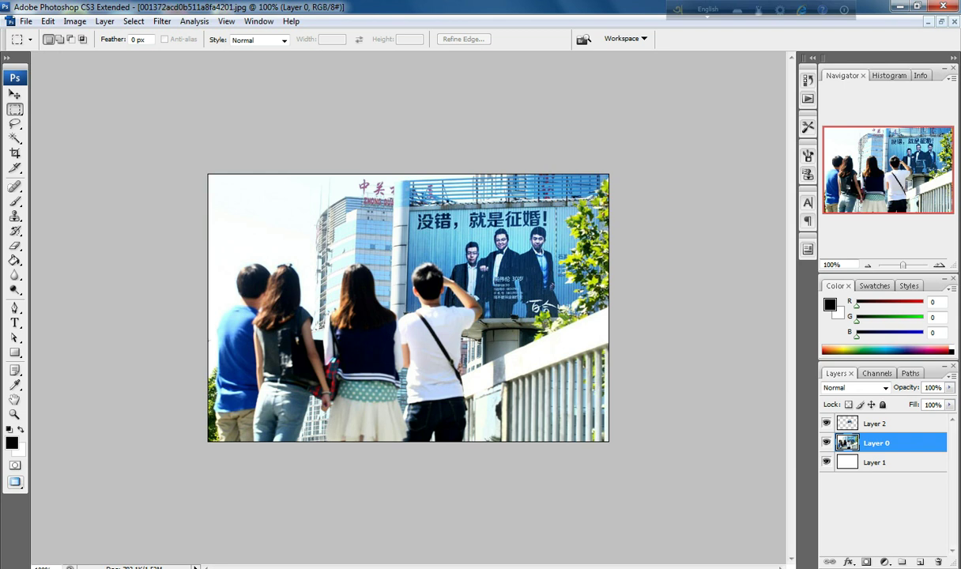
pyautogui.moveTo(579, 318); pyautogui.dragTo(610, 318)
pyautogui.moveTo(611, 319); pyautogui.dragTo(628, 313)
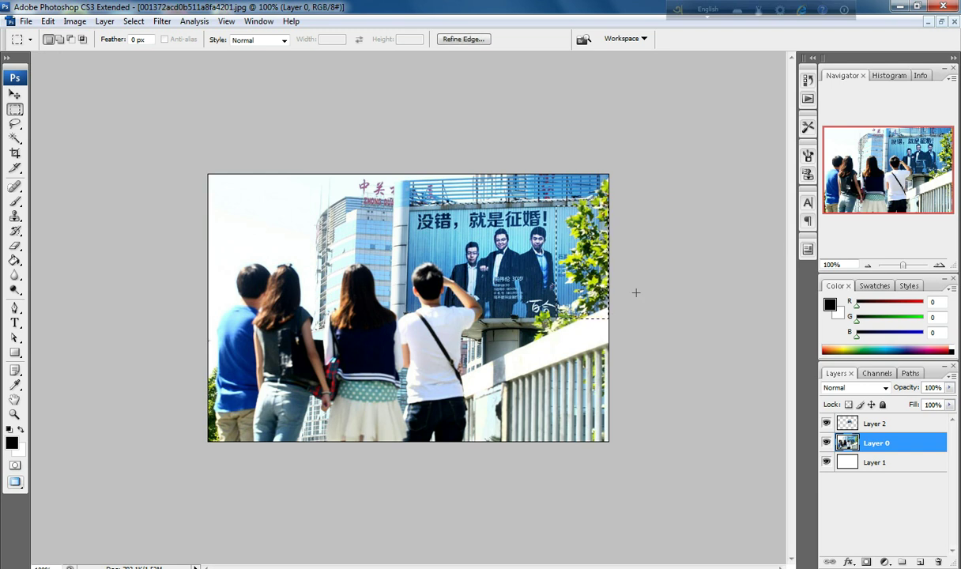
pyautogui.click(60, 40)
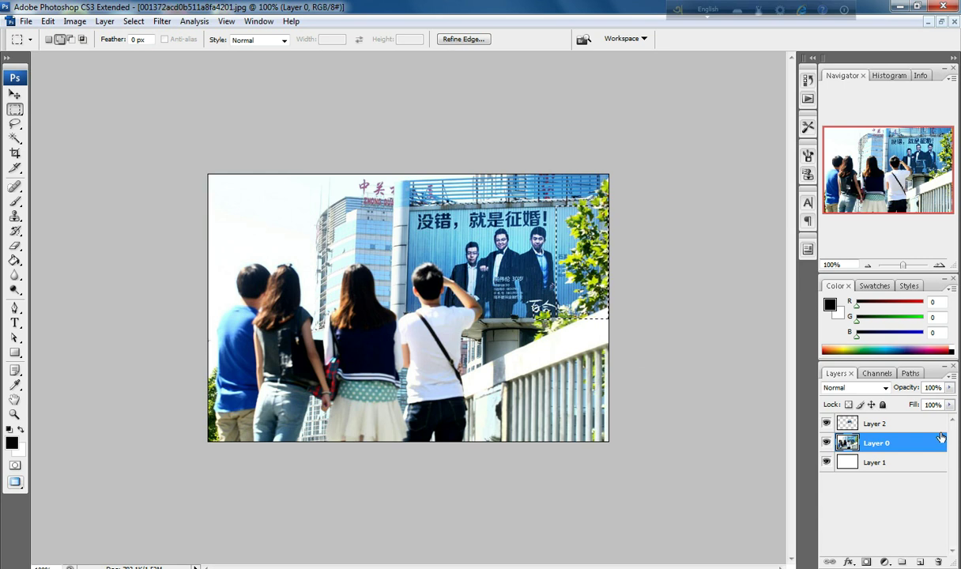
pyautogui.click(881, 423)
# - Add empty Layer 3, drop the leaf selection and marquee the whole billboard rectangle
pyautogui.click(920, 563)
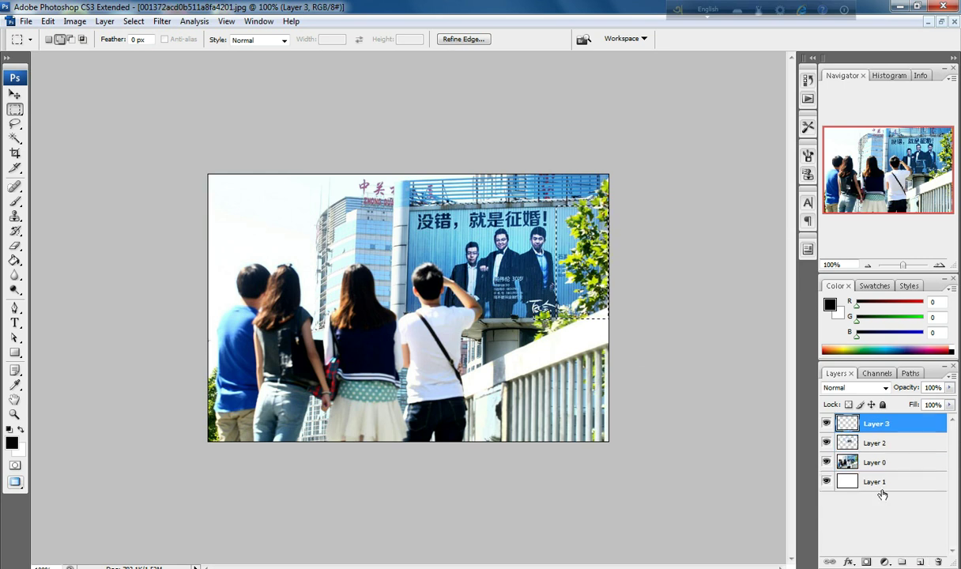
pyautogui.hotkey('ctrl', 'd')
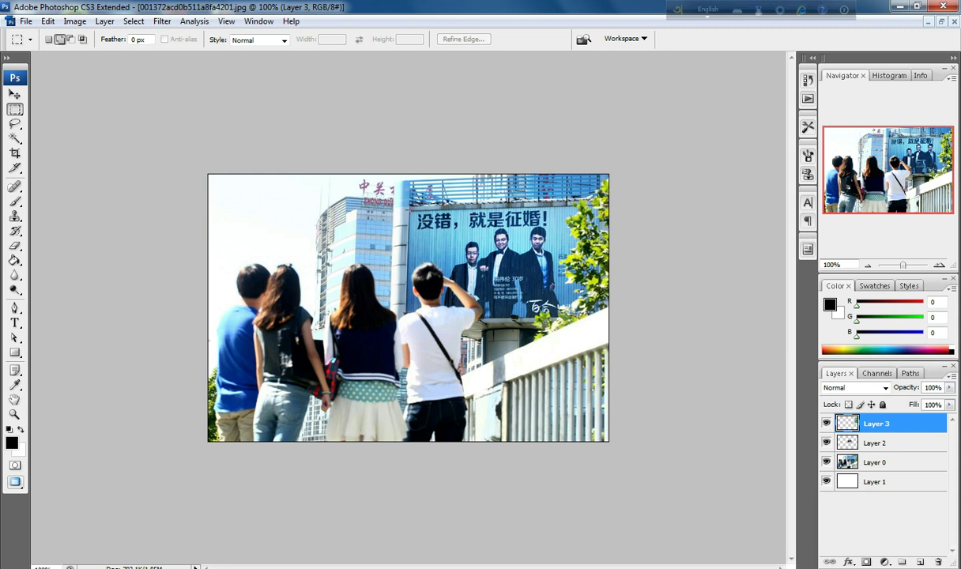
pyautogui.moveTo(409, 211)
pyautogui.mouseDown()
pyautogui.moveTo(559, 281)
pyautogui.moveTo(604, 316)
pyautogui.mouseUp()
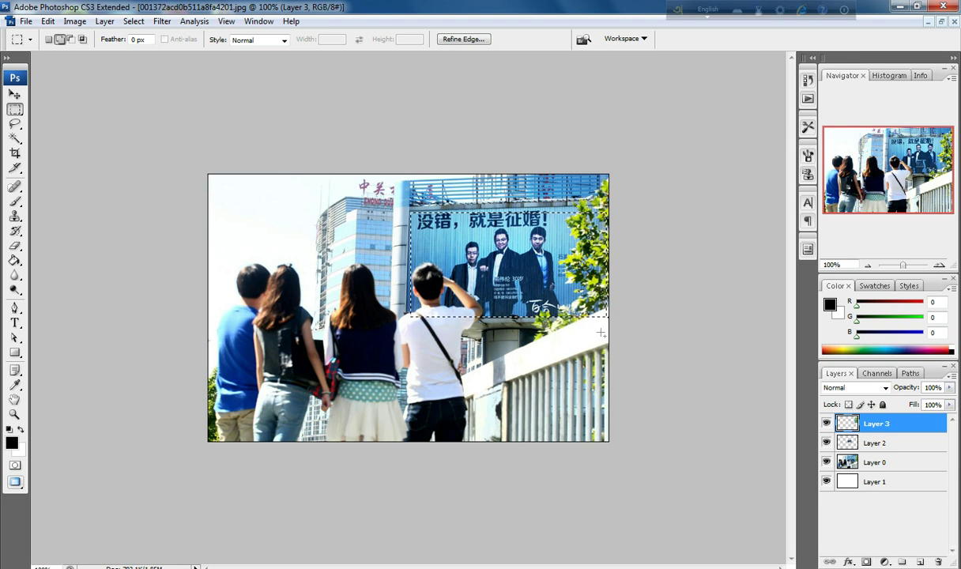
pyautogui.hotkey('ctrl', 'd')
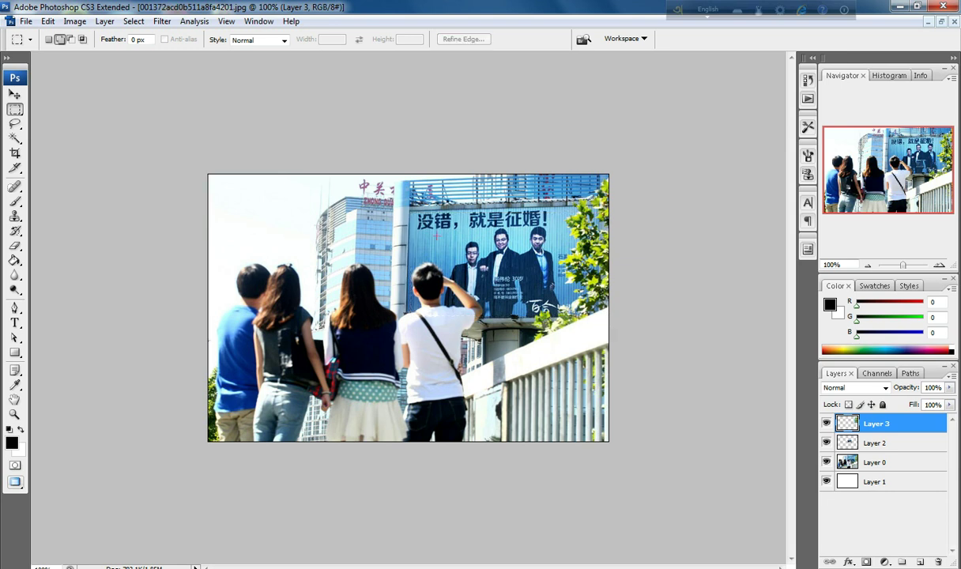
pyautogui.moveTo(410, 211); pyautogui.dragTo(604, 322)
pyautogui.moveTo(612, 316); pyautogui.dragTo(612, 316)
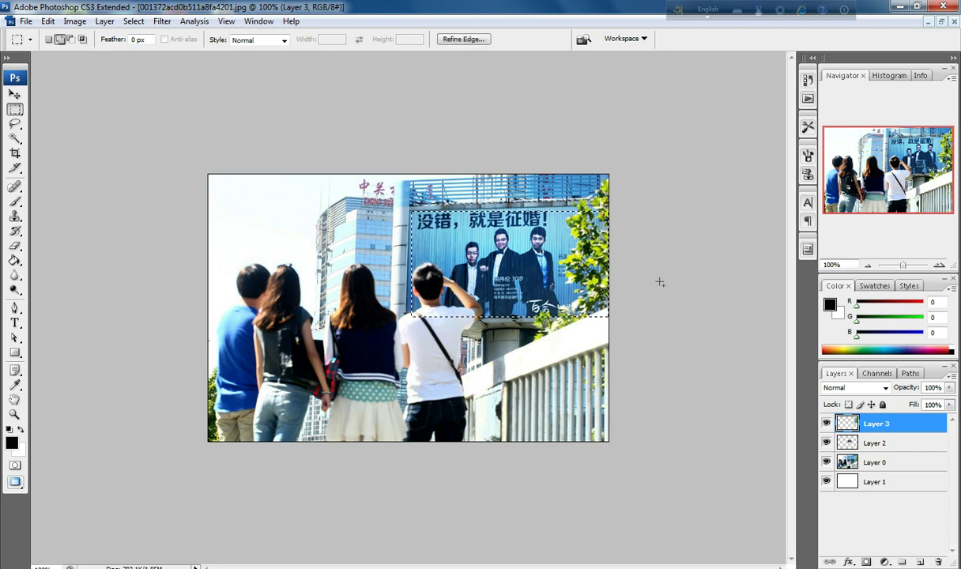
pyautogui.click(59, 39)
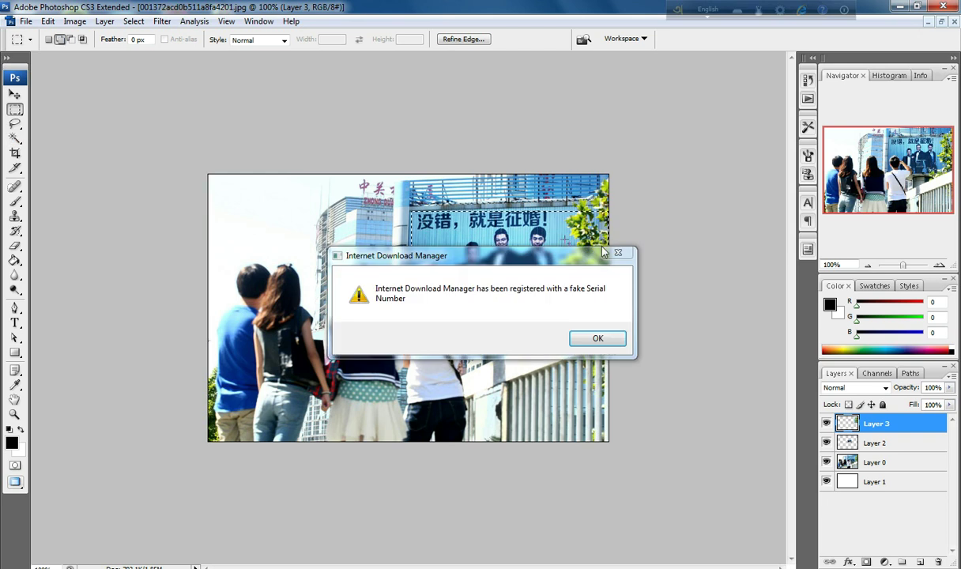
pyautogui.click(586, 338)
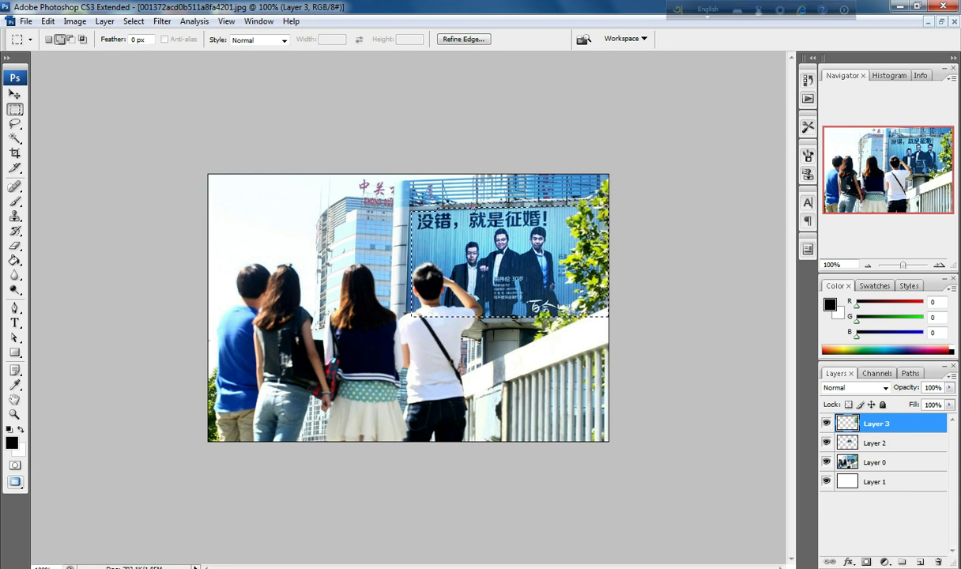
# - Switch the marquee between Subtract and Add modes to tighten the selection to the billboard edges
pyautogui.click(70, 39)
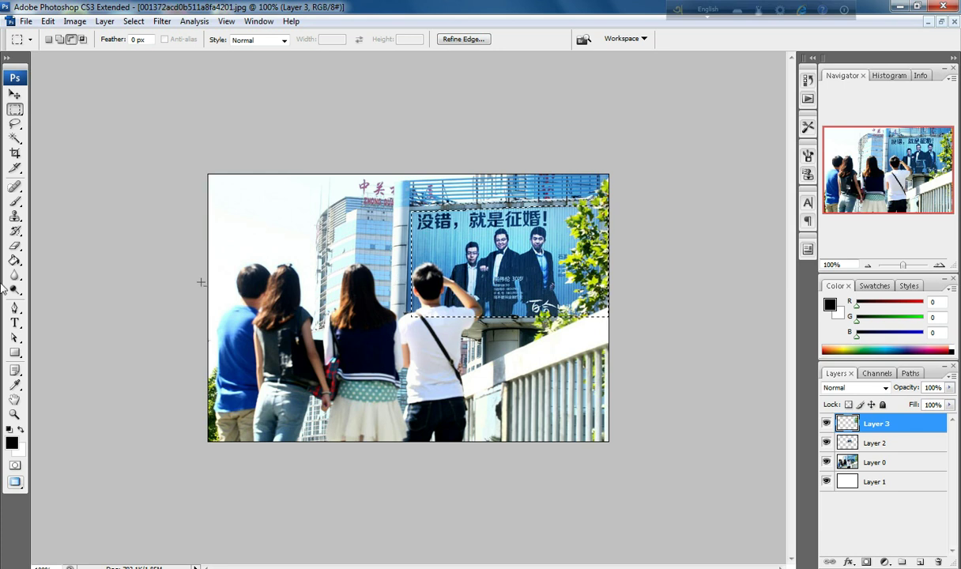
pyautogui.click(60, 39)
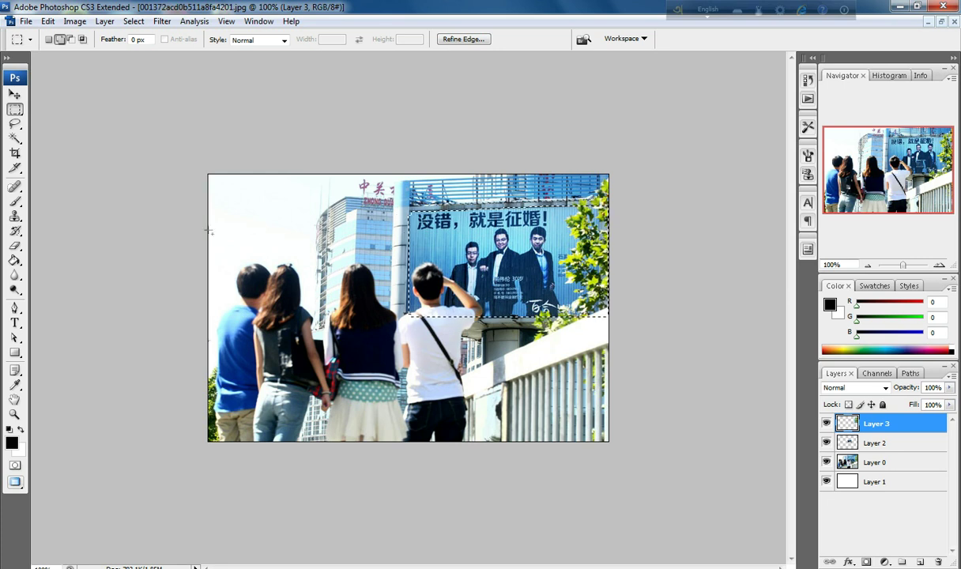
pyautogui.click(70, 39)
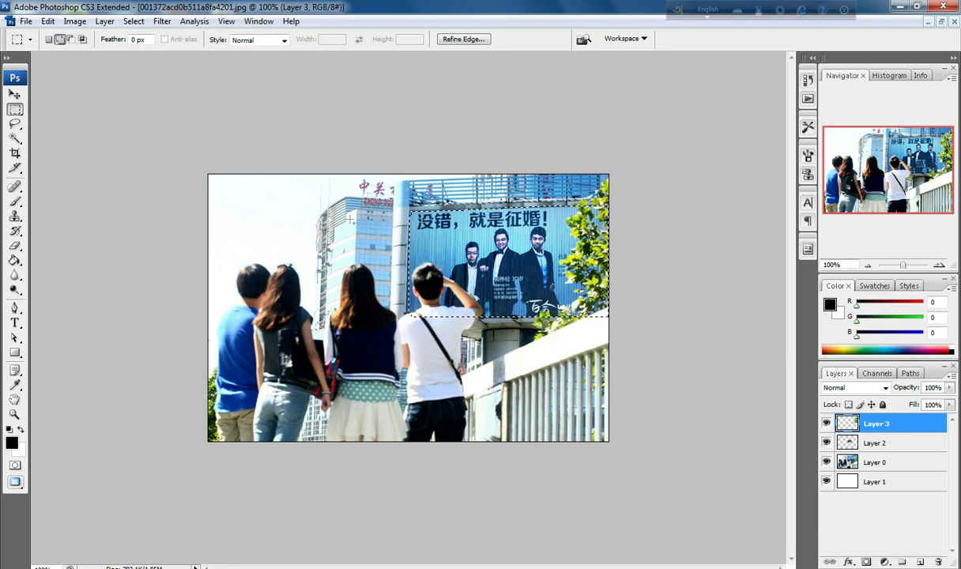
pyautogui.hotkey('ctrl', '+')
pyautogui.hotkey('ctrl', '+')
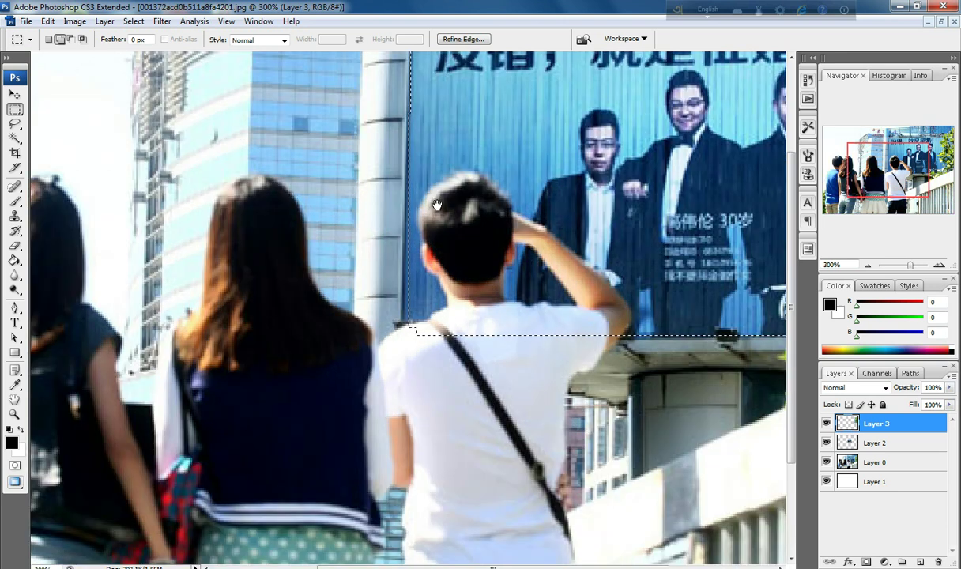
pyautogui.moveTo(458, 405); pyautogui.dragTo(476, 548)
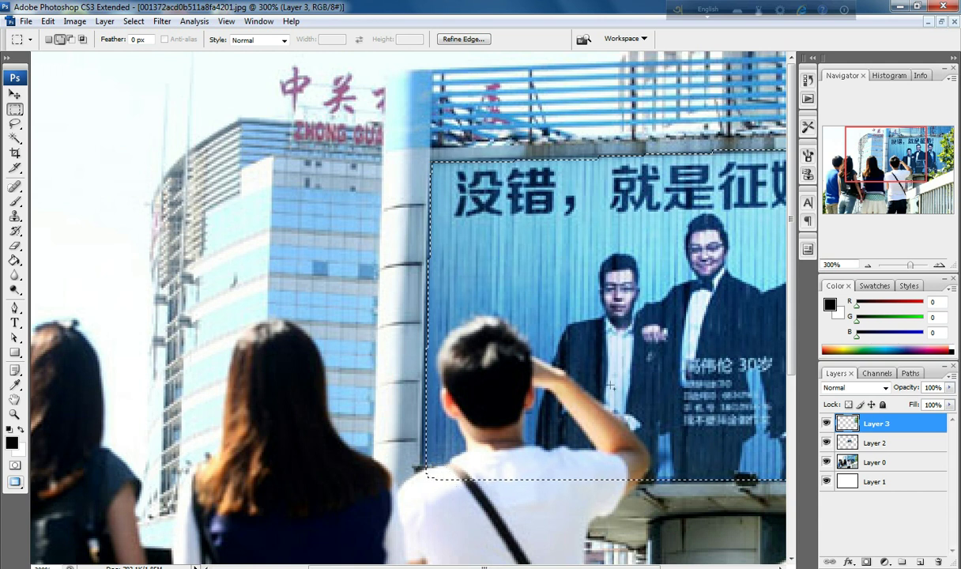
pyautogui.hotkey('ctrl', '-')
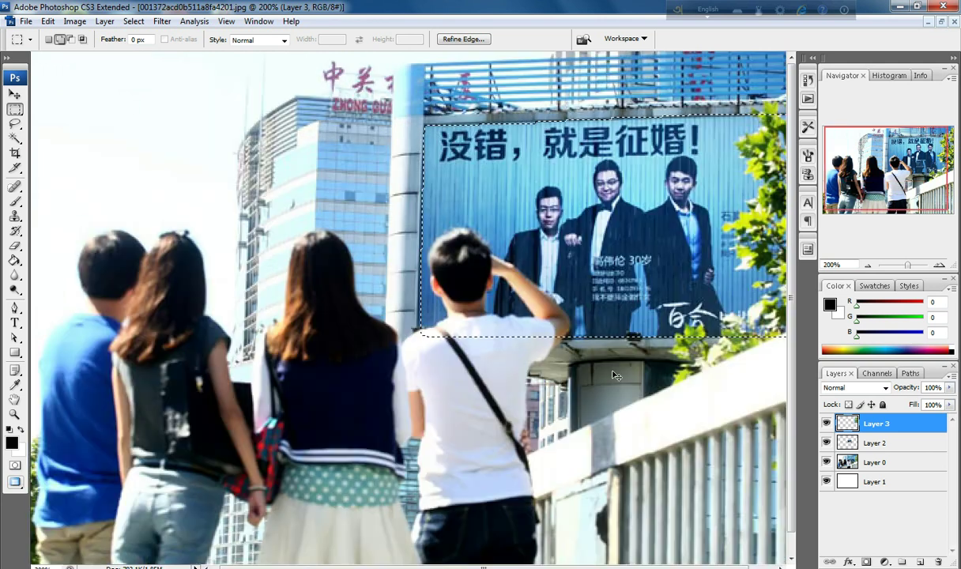
pyautogui.hotkey('ctrl', '-')
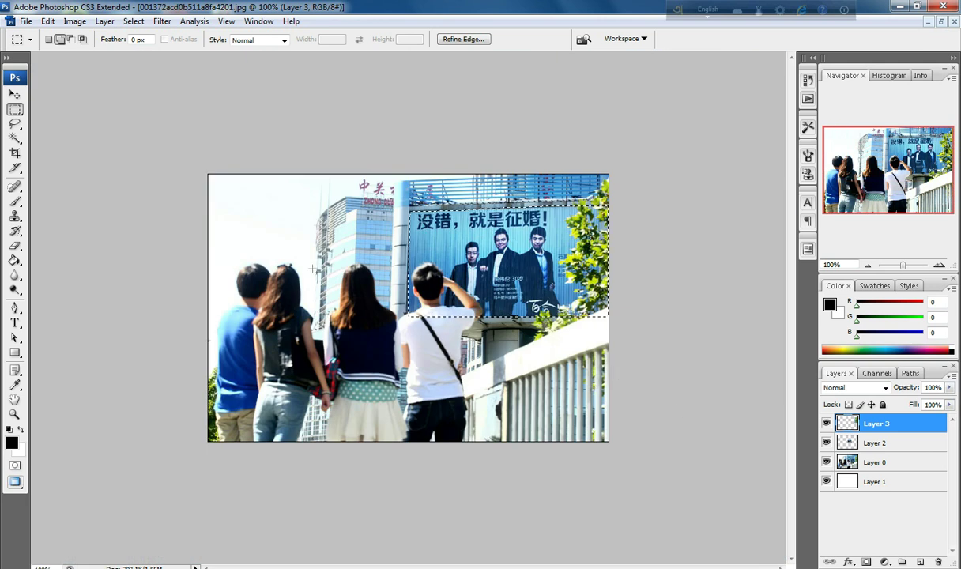
# - Copy the entire woman's portrait image and bring the street photo back to the front
pyautogui.click(941, 21)
pyautogui.click(366, 187)
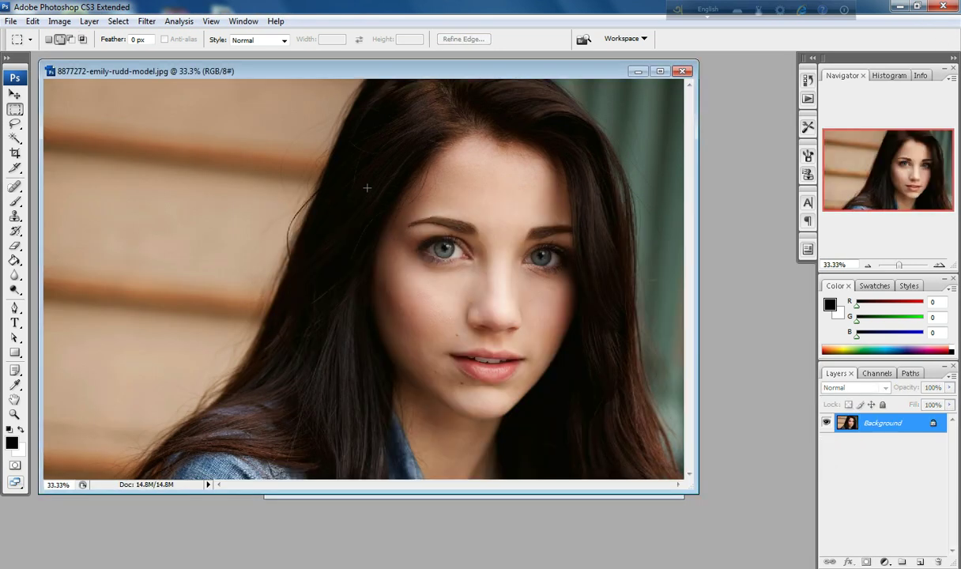
pyautogui.hotkey('ctrl', 'a')
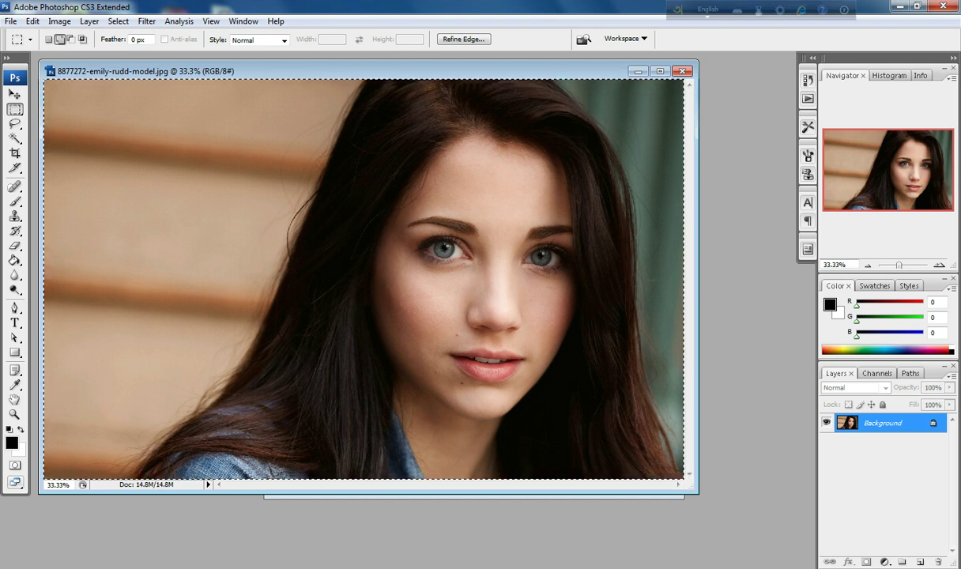
pyautogui.click(32, 22)
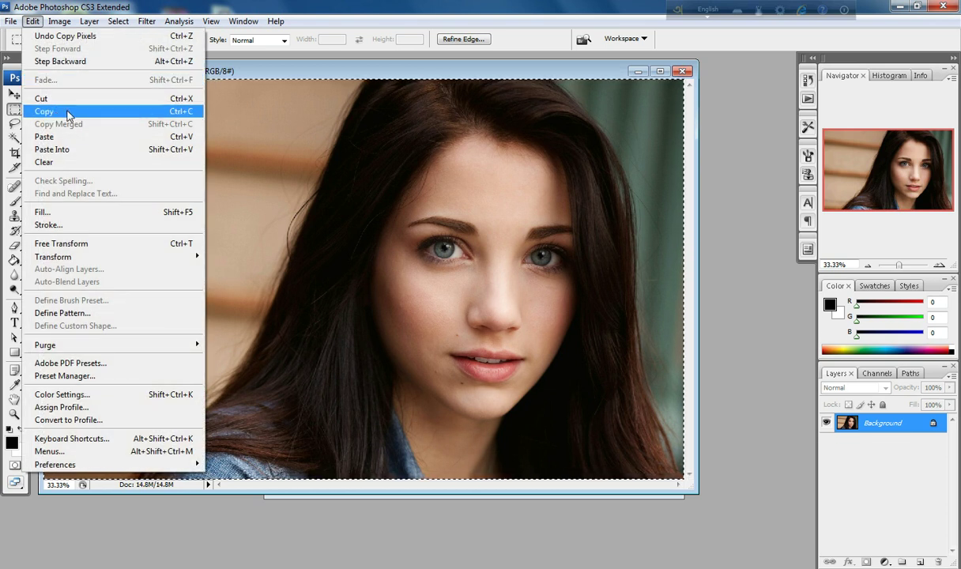
pyautogui.click(67, 115)
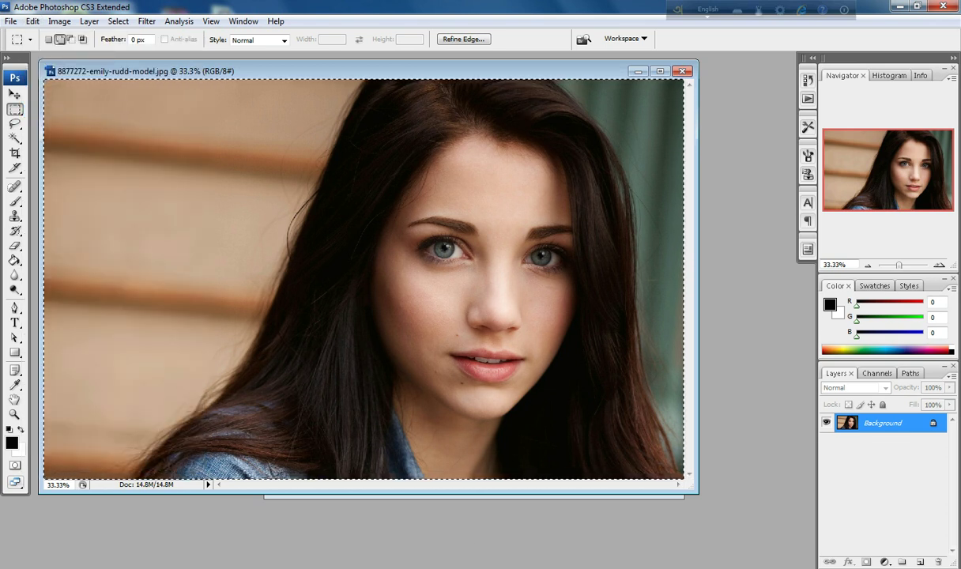
pyautogui.click(436, 496)
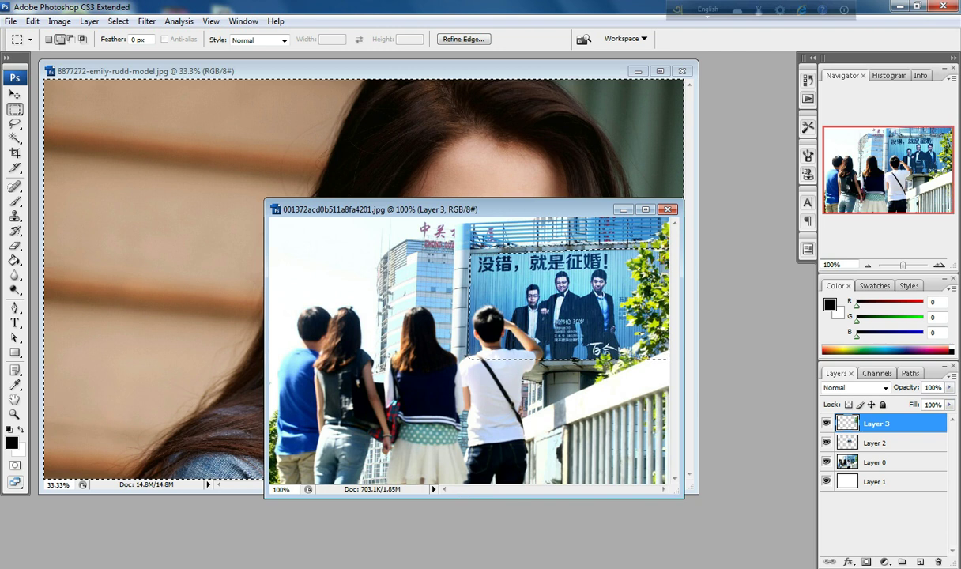
# - Paste the woman's portrait into the billboard selection as a new masked layer
pyautogui.press('f')
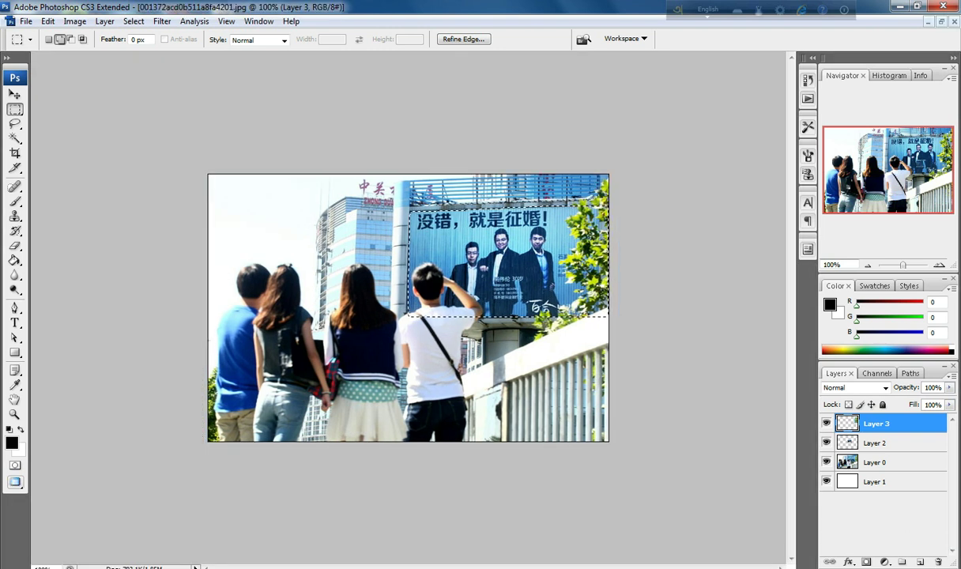
pyautogui.hotkey('ctrl', 'v')
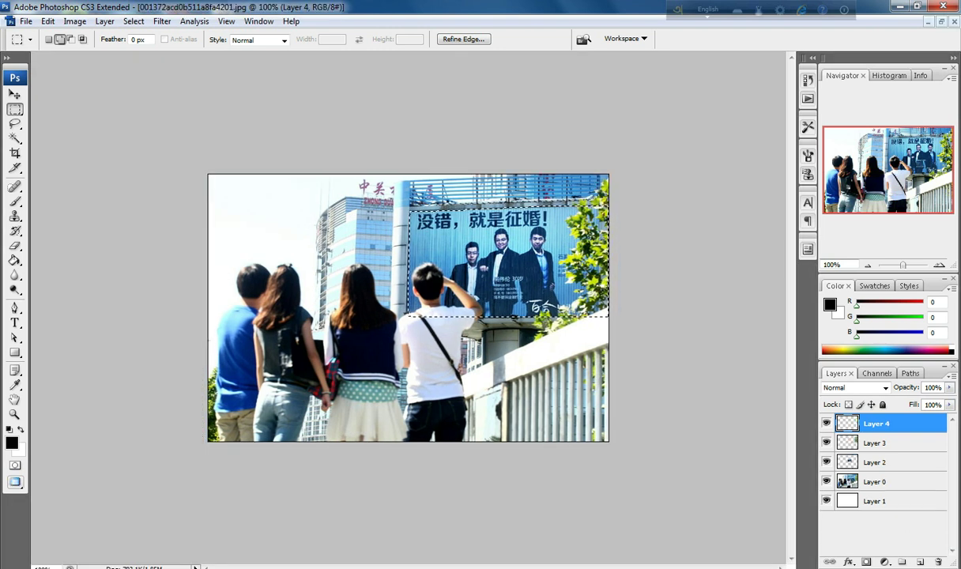
pyautogui.click(47, 20)
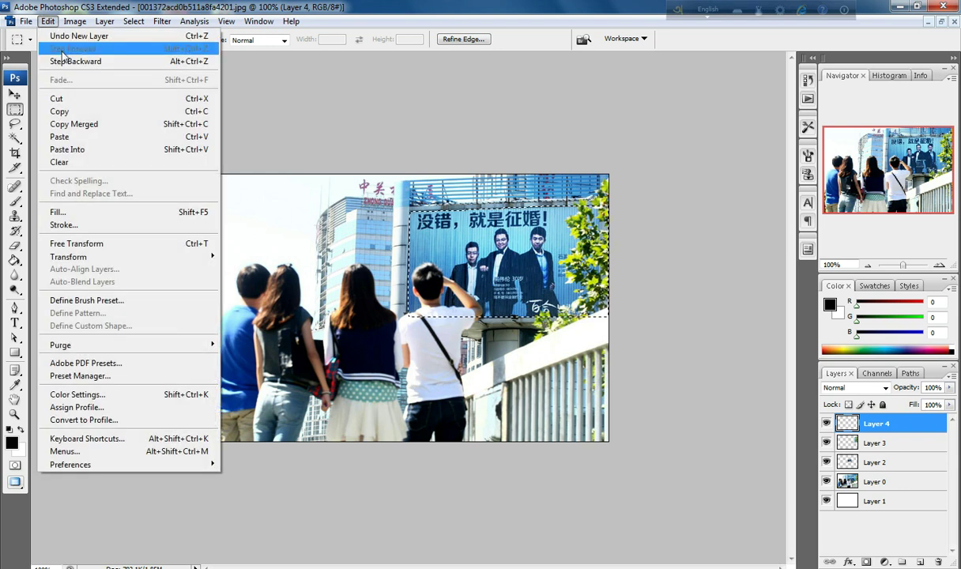
pyautogui.click(89, 151)
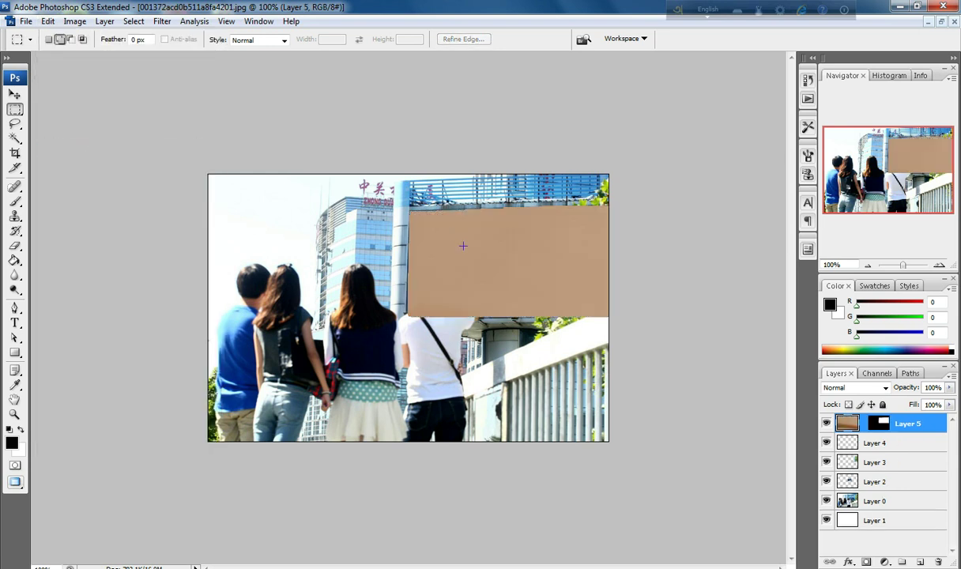
# - Free-transform the portrait, scaling and squashing it to fit the billboard, and commit
pyautogui.hotkey('ctrl', 't')
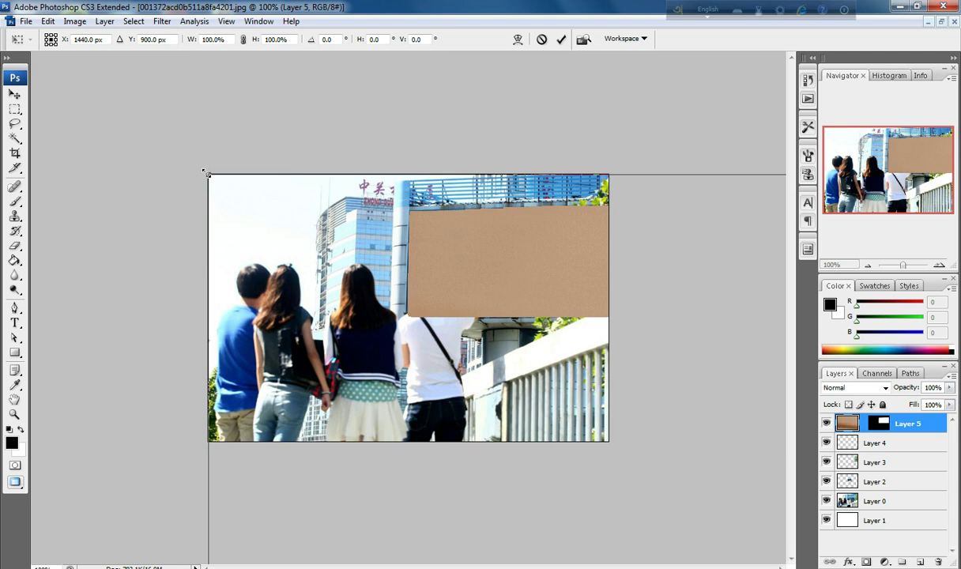
pyautogui.moveTo(204, 172); pyautogui.dragTo(423, 309)
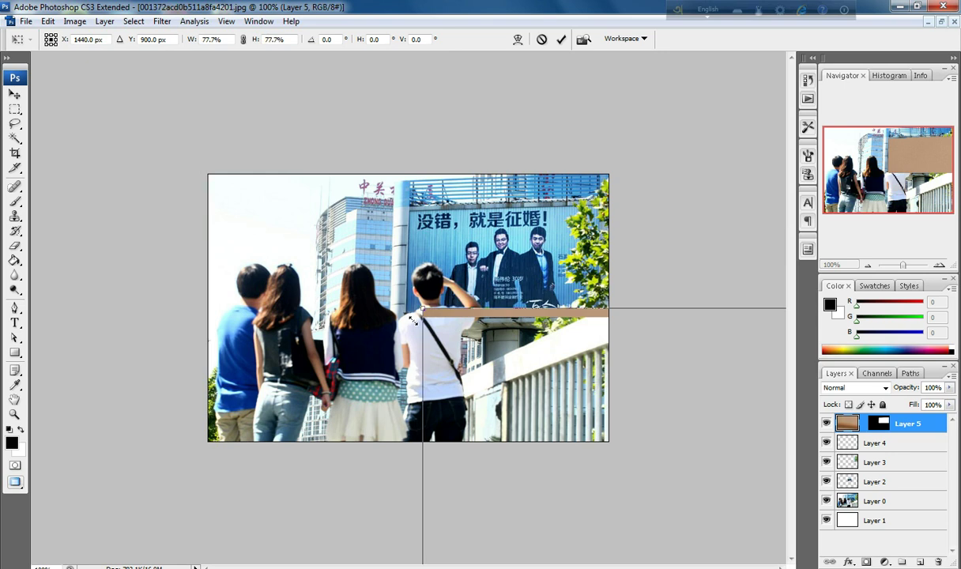
pyautogui.moveTo(484, 369); pyautogui.dragTo(181, 125)
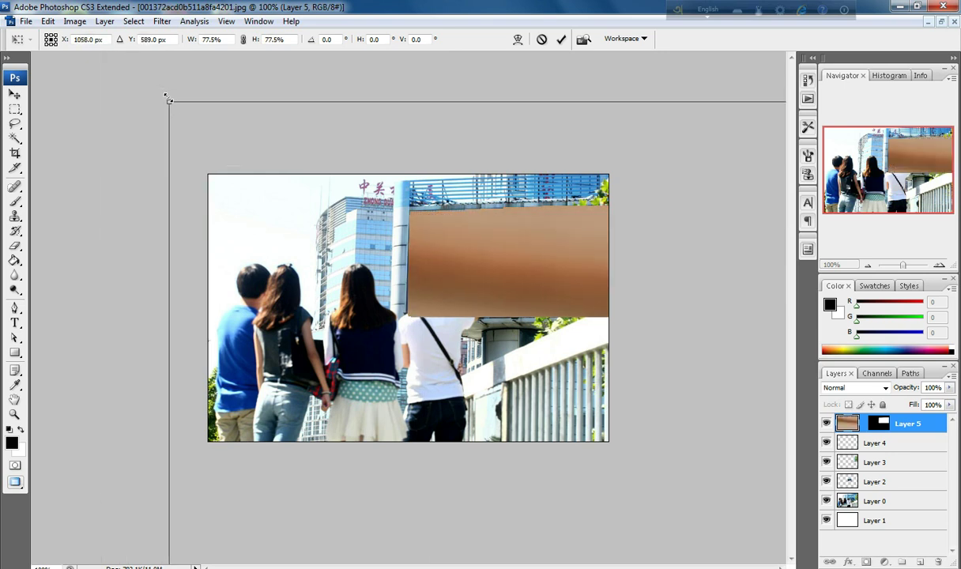
pyautogui.moveTo(168, 98)
pyautogui.mouseDown()
pyautogui.moveTo(588, 376)
pyautogui.moveTo(197, 121)
pyautogui.moveTo(536, 333)
pyautogui.moveTo(510, 312)
pyautogui.mouseUp()
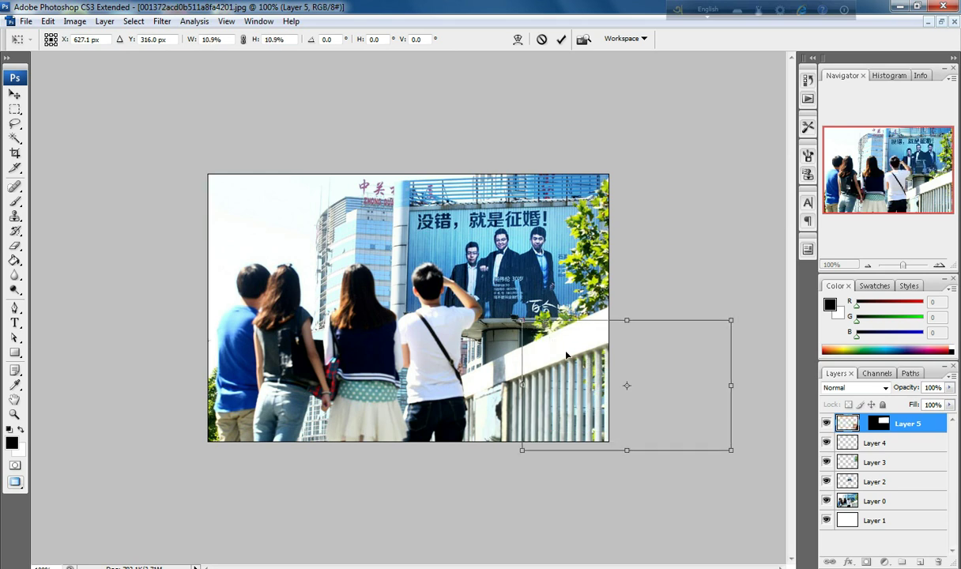
pyautogui.moveTo(565, 348)
pyautogui.mouseDown()
pyautogui.moveTo(462, 231)
pyautogui.moveTo(458, 247)
pyautogui.mouseUp()
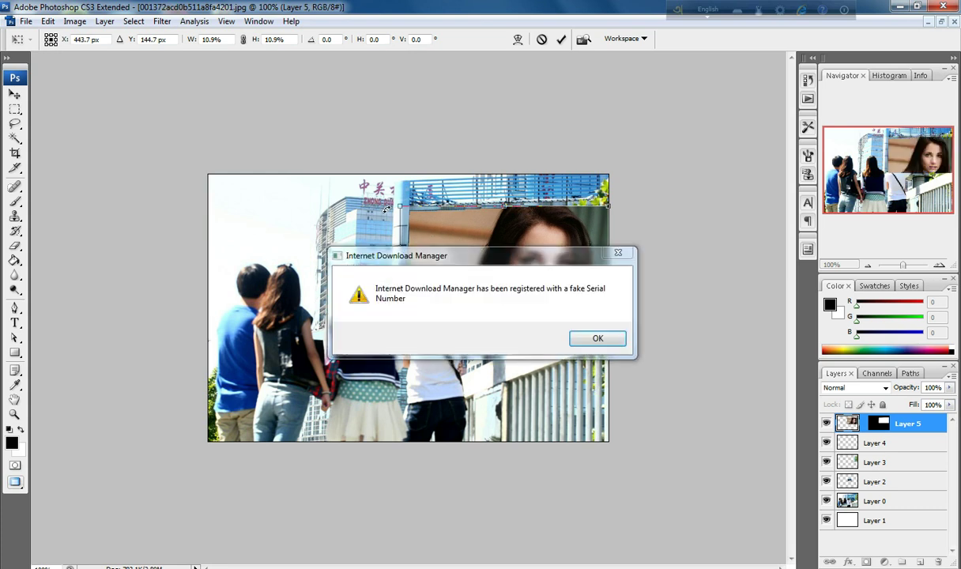
pyautogui.press('Return')
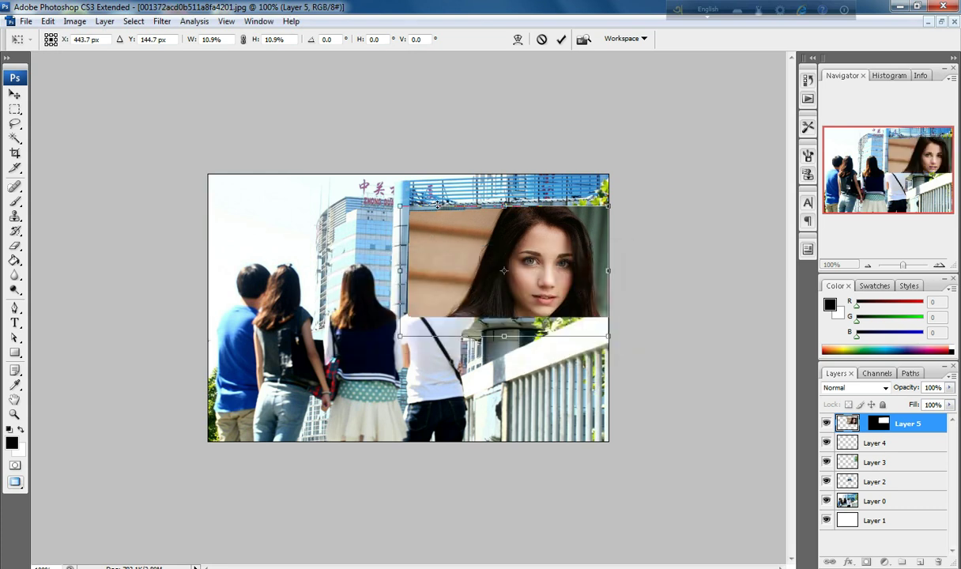
pyautogui.moveTo(400, 205); pyautogui.dragTo(398, 205)
pyautogui.moveTo(504, 337); pyautogui.dragTo(507, 323)
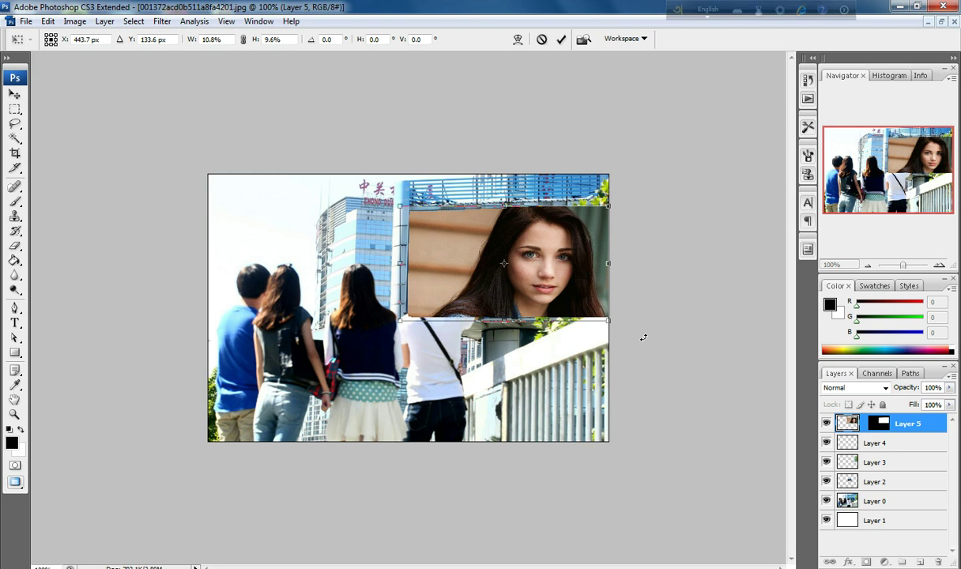
pyautogui.press('Return')
pyautogui.press('m')
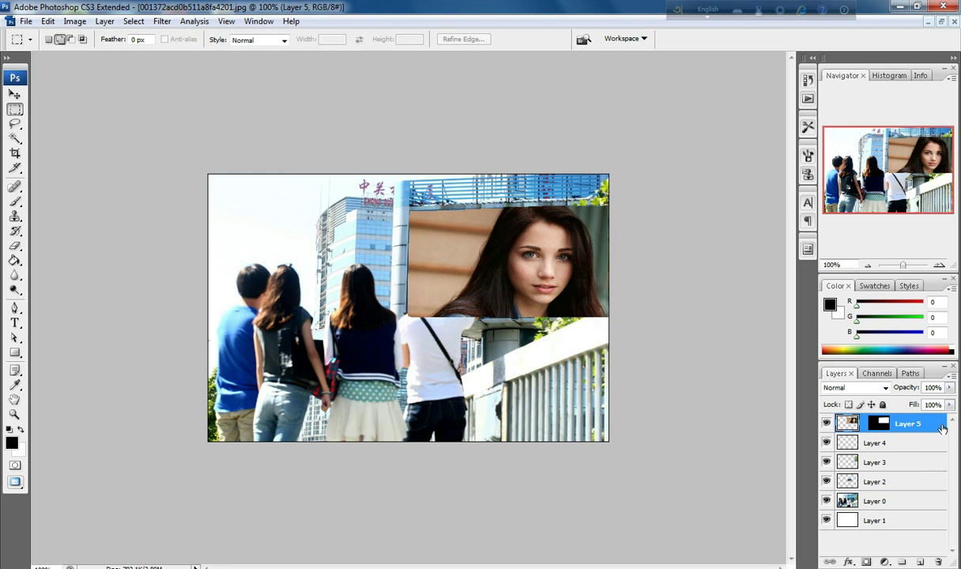
# - Move portrait Layer 5 below Layer 2 and make Layer 2 active
pyautogui.moveTo(904, 423); pyautogui.dragTo(915, 491)
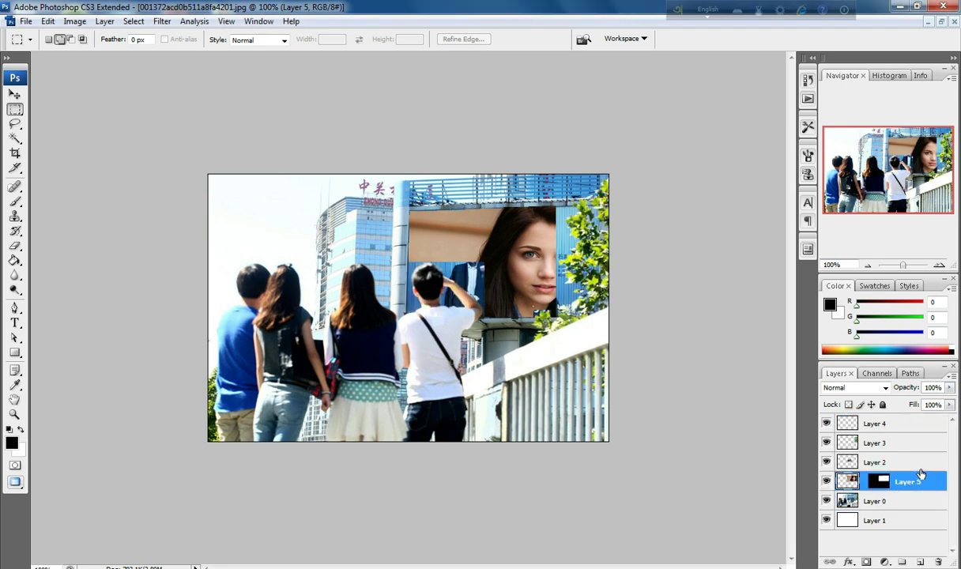
pyautogui.click(875, 461)
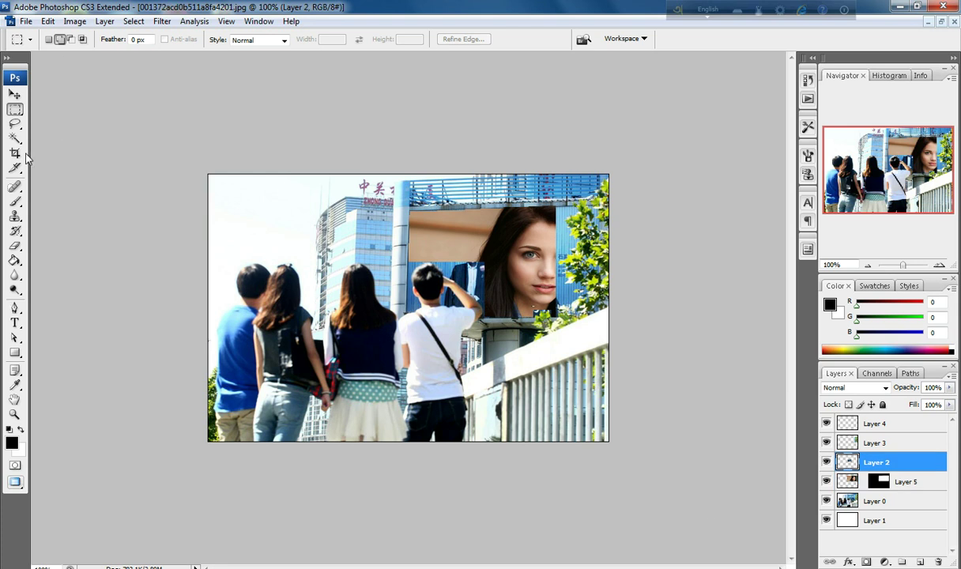
pyautogui.click(14, 308)
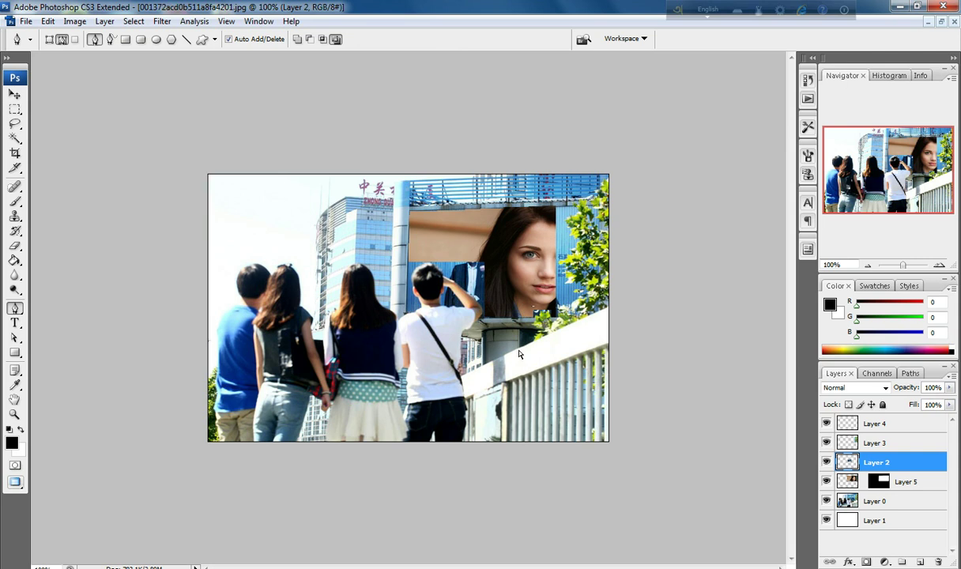
pyautogui.hotkey('ctrl', '+')
pyautogui.hotkey('ctrl', '+')
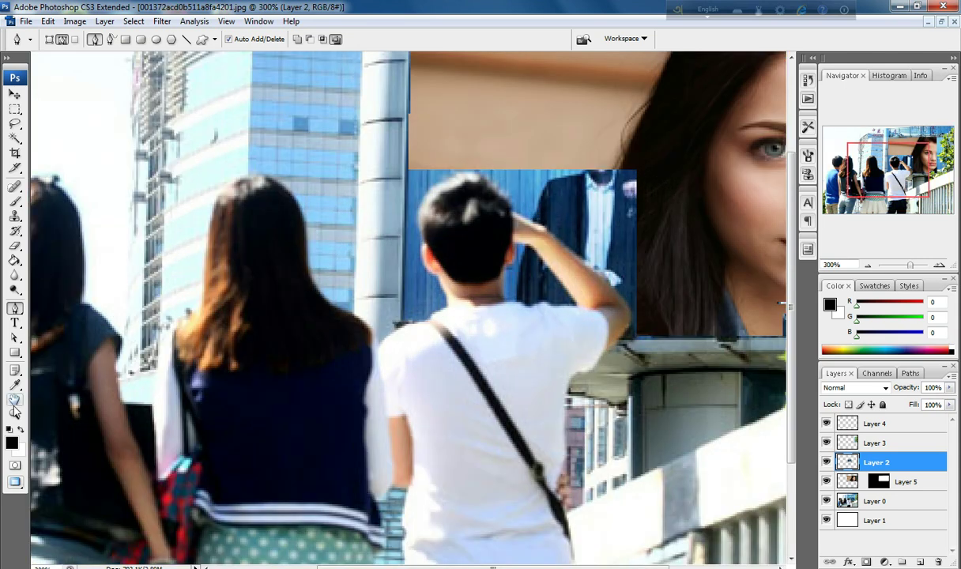
# - Zoom in on the man's raised arm and start a Pen path from his hand down the arm
pyautogui.click(14, 414)
pyautogui.click(552, 274)
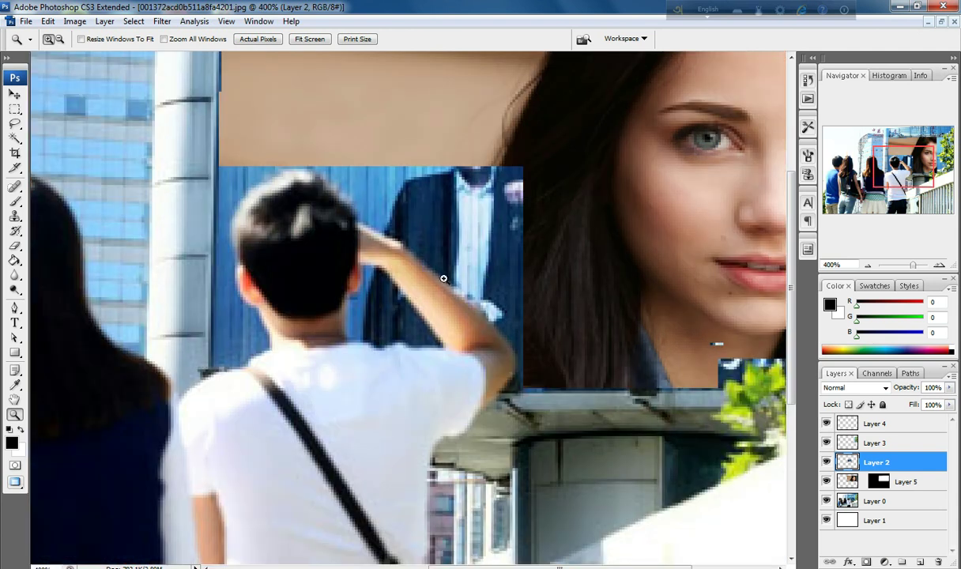
pyautogui.click(476, 295)
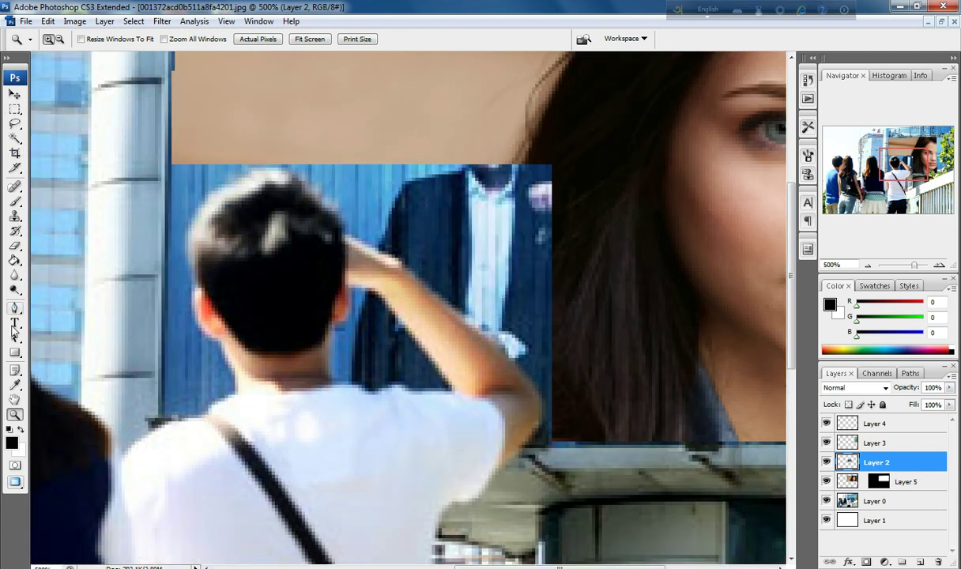
pyautogui.click(13, 308)
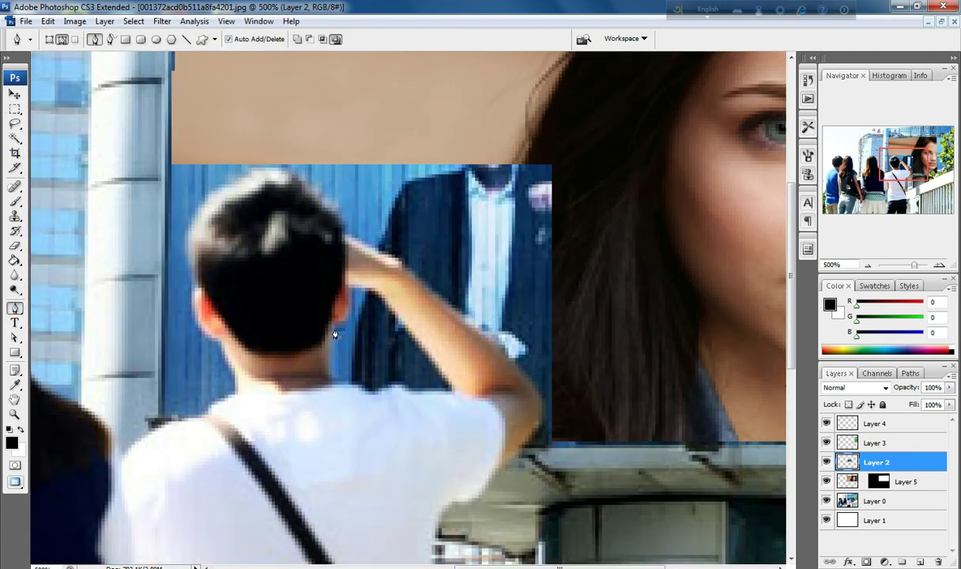
pyautogui.click(346, 287)
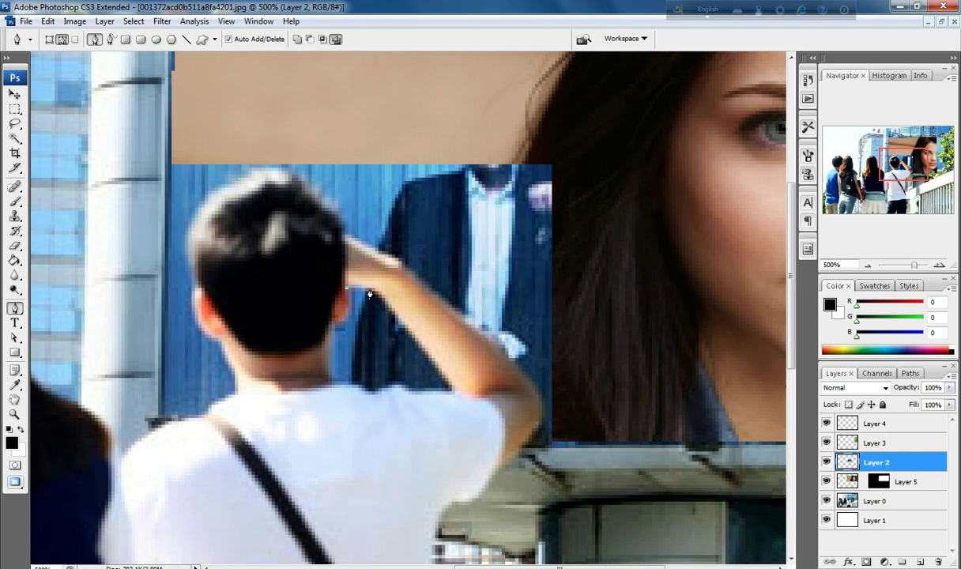
pyautogui.click(450, 391)
pyautogui.moveTo(450, 392); pyautogui.dragTo(453, 393)
pyautogui.moveTo(411, 390); pyautogui.dragTo(382, 388)
# - Close the path around the arm-head gap, convert it to a selection and delete the blue patch
pyautogui.click(376, 390)
pyautogui.moveTo(360, 390); pyautogui.dragTo(352, 378)
pyautogui.click(361, 386)
pyautogui.moveTo(335, 324); pyautogui.dragTo(340, 319)
pyautogui.moveTo(345, 323); pyautogui.dragTo(346, 305)
pyautogui.click(345, 294)
pyautogui.hotkey('ctrl', 'Return')
pyautogui.press('Delete')
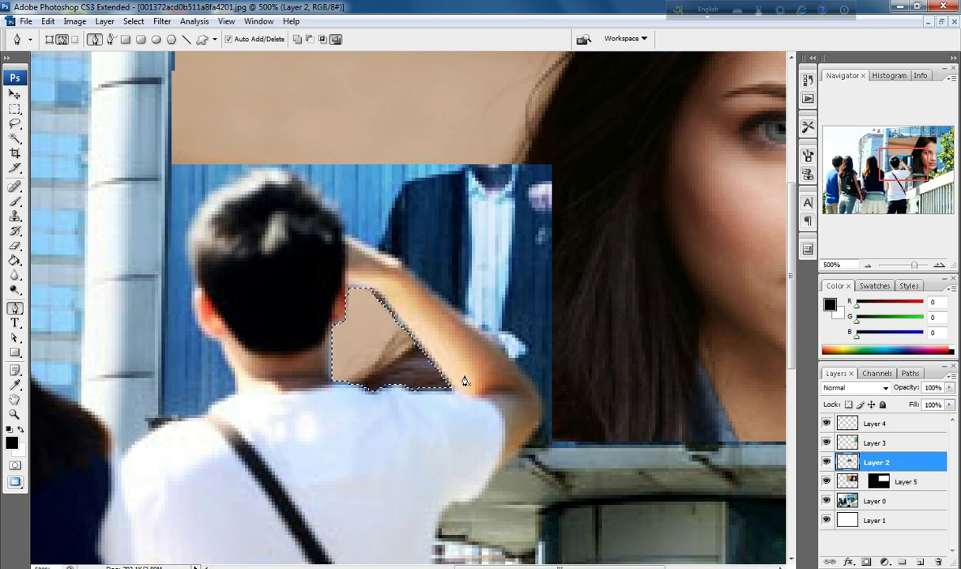
pyautogui.hotkey('ctrl', 'd')
# - Pen-trace a path from below the arm, up to the hand, over the head and down the shoulder
pyautogui.click(539, 424)
pyautogui.moveTo(520, 367); pyautogui.dragTo(482, 328)
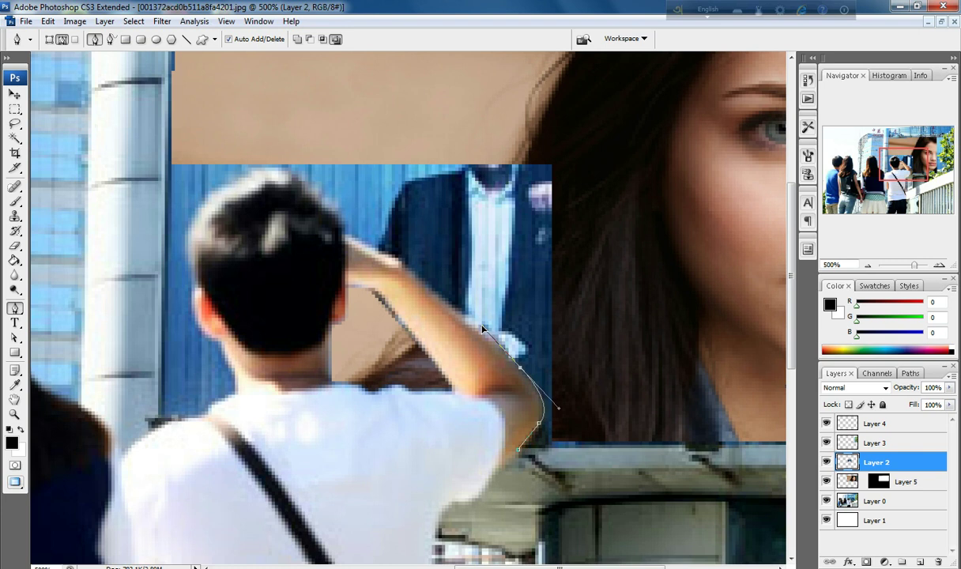
pyautogui.keyDown('alt'); pyautogui.click(519, 369); pyautogui.keyUp('alt')
pyautogui.click(403, 265)
pyautogui.click(348, 237)
pyautogui.moveTo(293, 170); pyautogui.dragTo(250, 150)
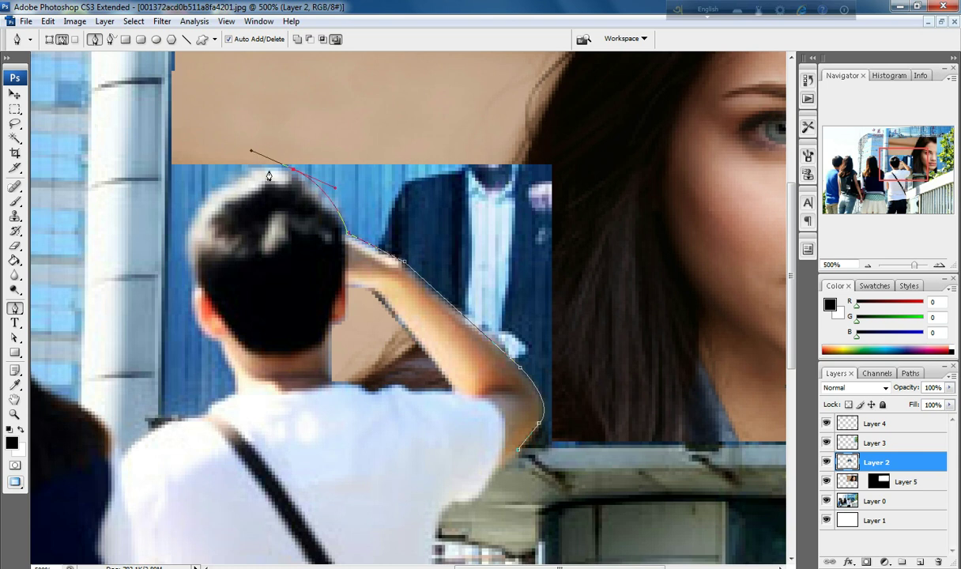
pyautogui.keyDown('alt'); pyautogui.click(292, 170); pyautogui.keyUp('alt')
pyautogui.click(246, 170)
pyautogui.moveTo(185, 243); pyautogui.dragTo(191, 271)
pyautogui.keyDown('alt'); pyautogui.click(185, 244); pyautogui.keyUp('alt')
pyautogui.moveTo(196, 286); pyautogui.dragTo(207, 307)
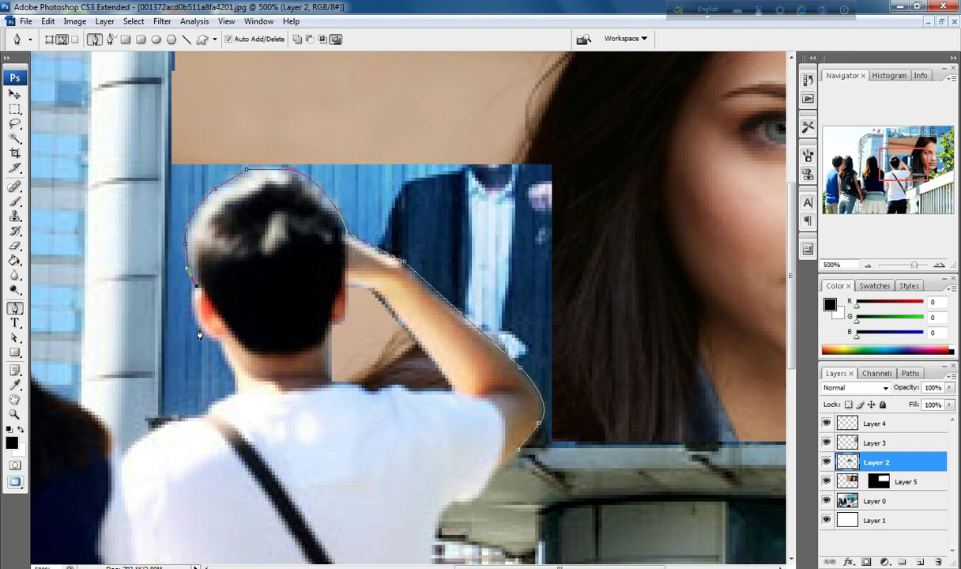
pyautogui.moveTo(206, 334); pyautogui.dragTo(227, 353)
pyautogui.keyDown('alt'); pyautogui.click(205, 334); pyautogui.keyUp('alt')
pyautogui.moveTo(221, 339)
pyautogui.mouseDown()
pyautogui.moveTo(234, 339)
pyautogui.moveTo(221, 345)
pyautogui.mouseUp()
pyautogui.moveTo(232, 369)
pyautogui.mouseDown()
pyautogui.moveTo(243, 383)
pyautogui.moveTo(234, 391)
pyautogui.mouseUp()
pyautogui.click(235, 392)
# - Continue the path up the pole, across the top, down the woman's hair and along the ledge, closing it
pyautogui.click(148, 430)
pyautogui.click(123, 405)
pyautogui.click(125, 304)
pyautogui.click(121, 246)
pyautogui.click(148, 166)
pyautogui.click(242, 118)
pyautogui.click(323, 118)
pyautogui.click(463, 141)
pyautogui.click(513, 148)
pyautogui.click(575, 159)
pyautogui.click(597, 232)
pyautogui.click(606, 322)
pyautogui.click(601, 379)
pyautogui.click(596, 427)
pyautogui.click(569, 450)
pyautogui.click(532, 461)
pyautogui.click(514, 464)
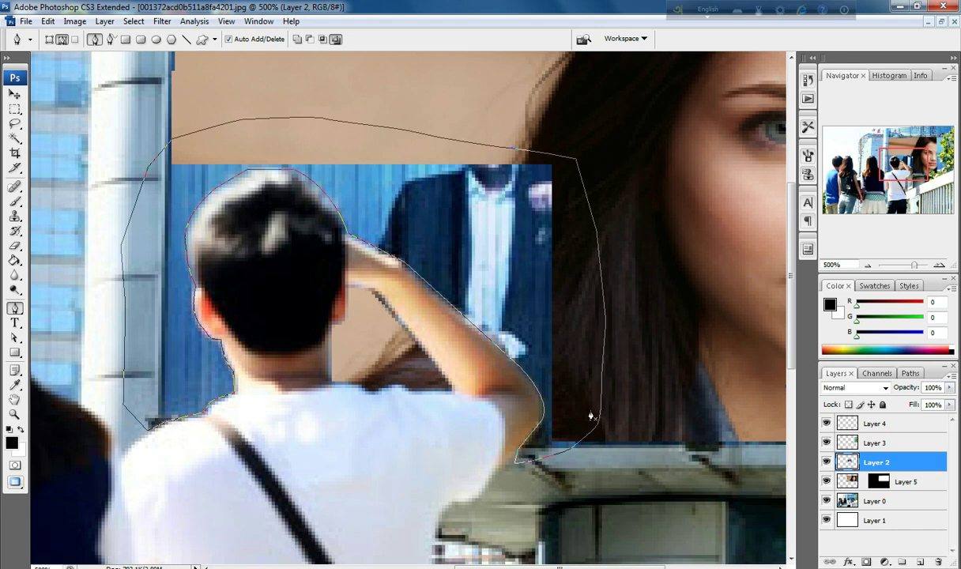
# - Convert the path to a selection, delete the blue billboard, deselect and zoom out
pyautogui.hotkey('ctrl', 'Return')
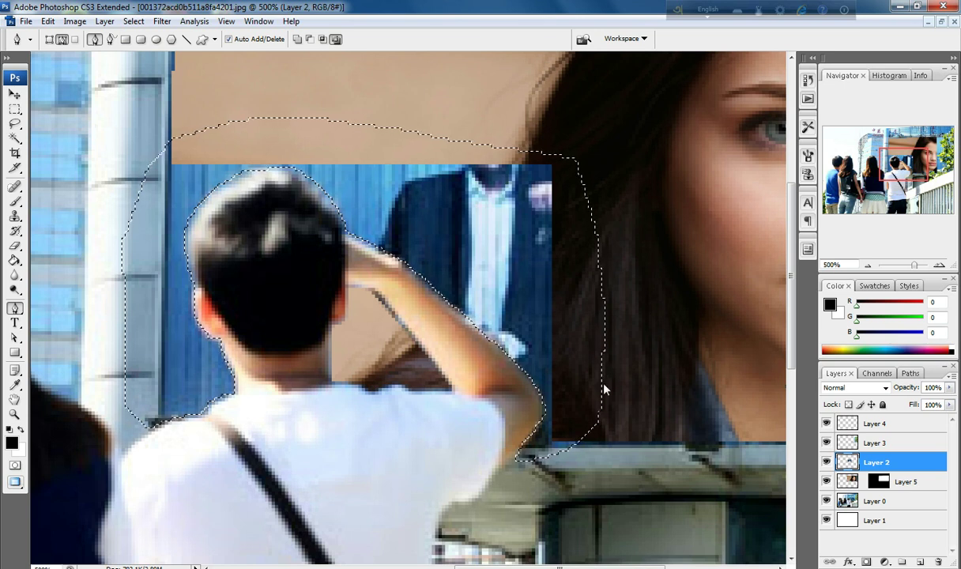
pyautogui.press('Delete')
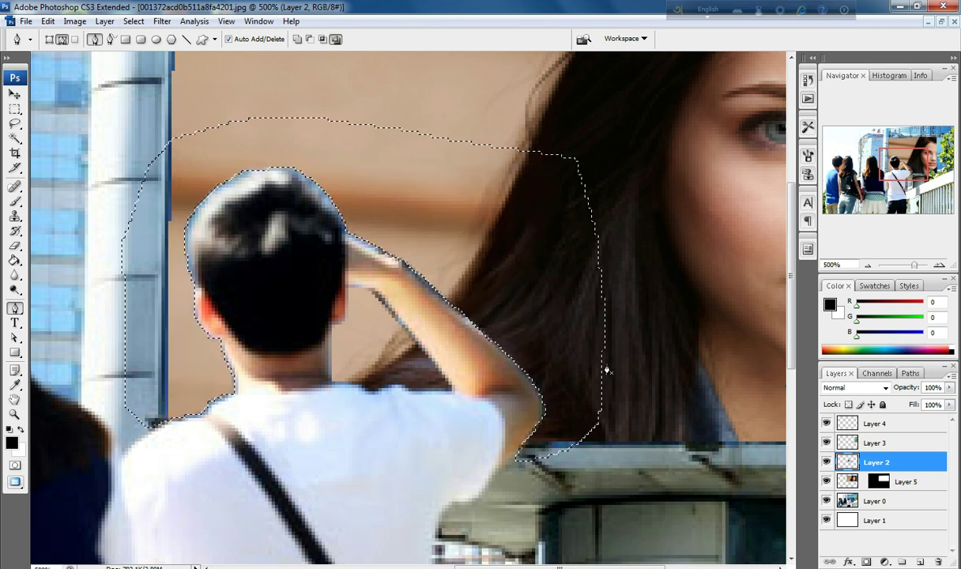
pyautogui.click(133, 21)
pyautogui.click(147, 48)
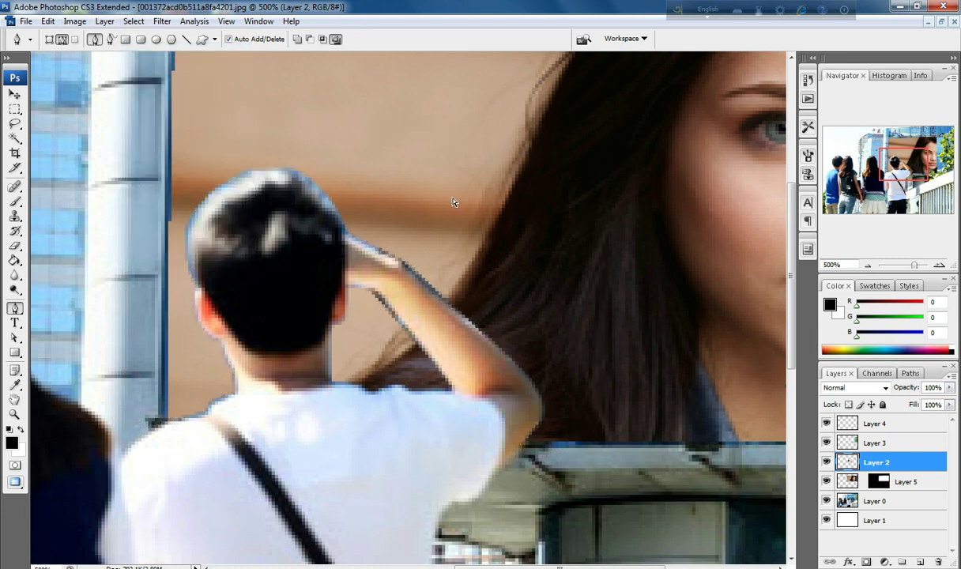
pyautogui.hotkey('ctrl', '-')
# - Dismiss the registration message, select Layer 3 (wall and tree), and zoom in on the billboard
pyautogui.hotkey('ctrl', '-')
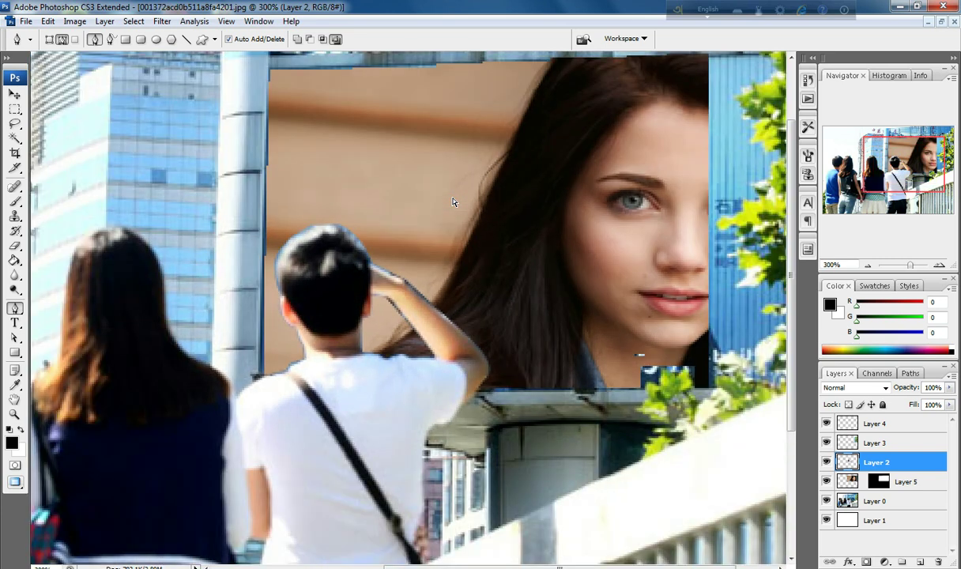
pyautogui.hotkey('ctrl', '-')
pyautogui.hotkey('ctrl', '-')
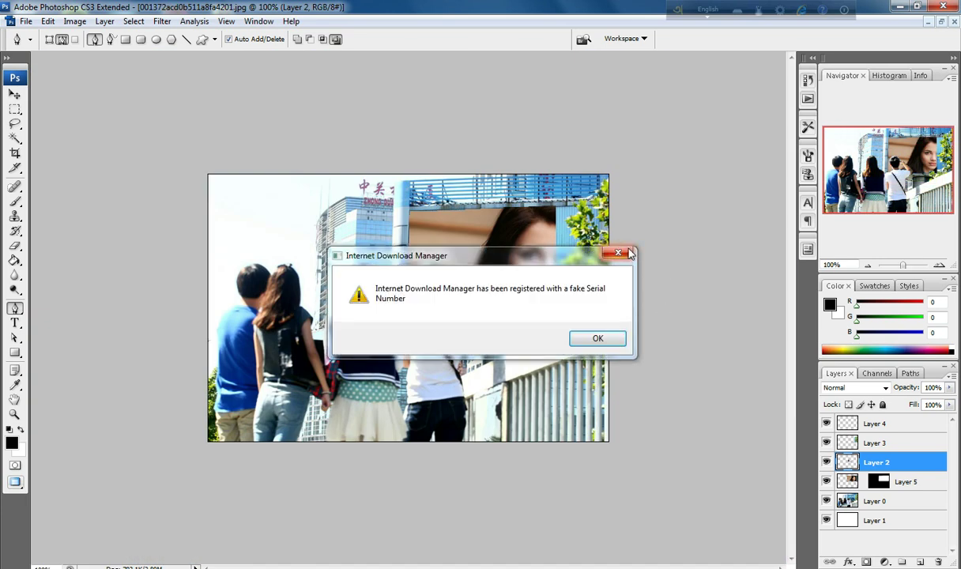
pyautogui.click(618, 252)
pyautogui.click(847, 441)
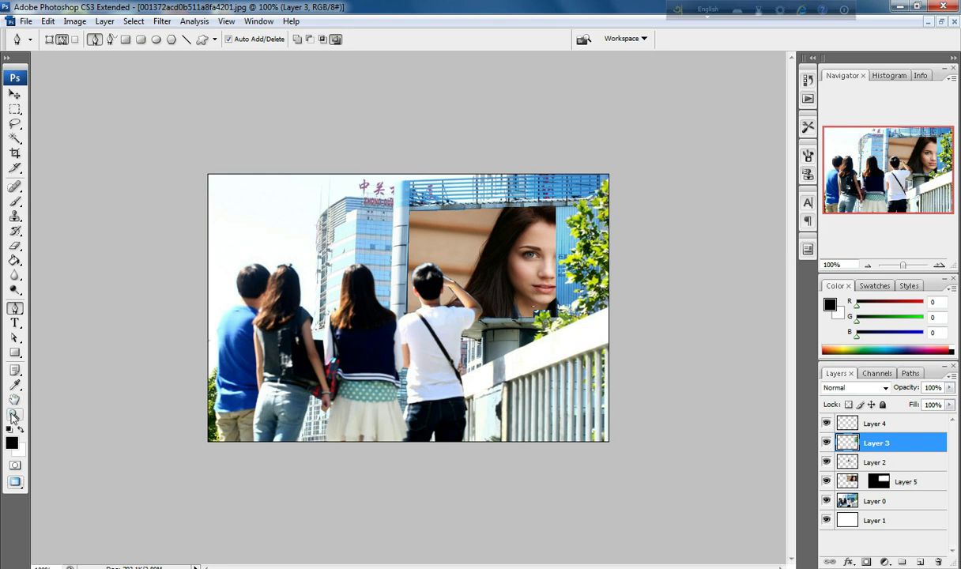
pyautogui.click(14, 412)
pyautogui.click(623, 282)
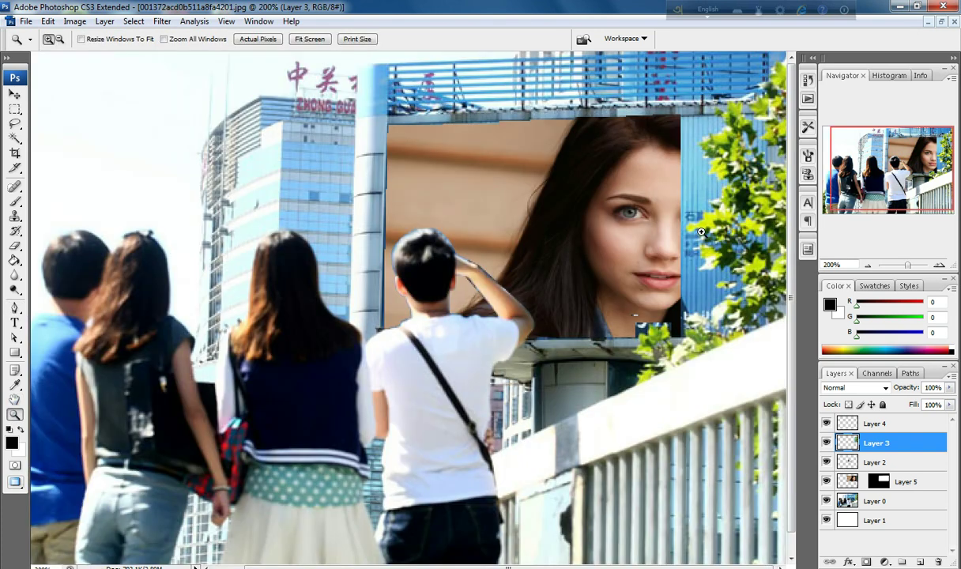
pyautogui.click(667, 221)
pyautogui.scroll(1, 414, 323)
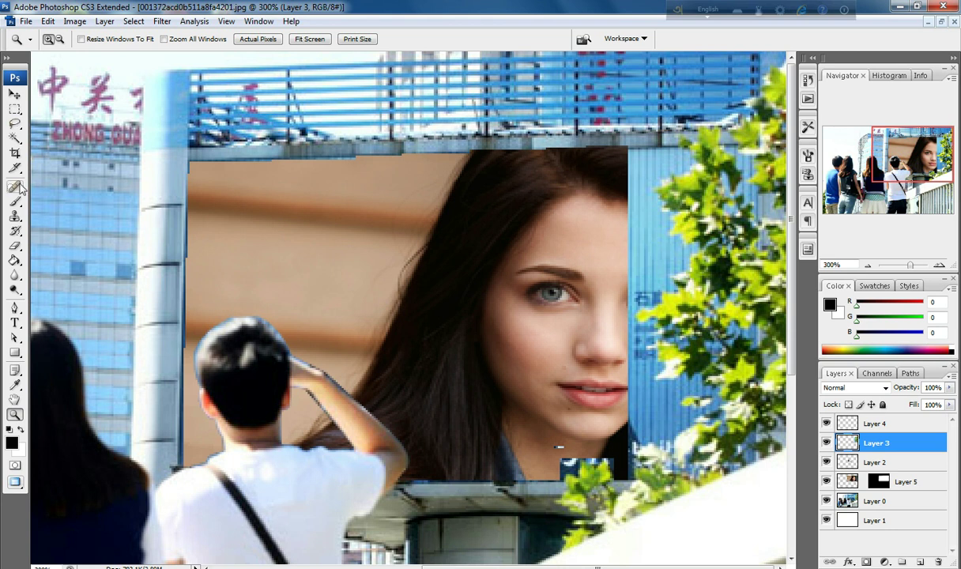
# - Delete the blue wall beside the leaves with Magic Wand plus Select Similar to reveal the portrait
pyautogui.click(15, 139)
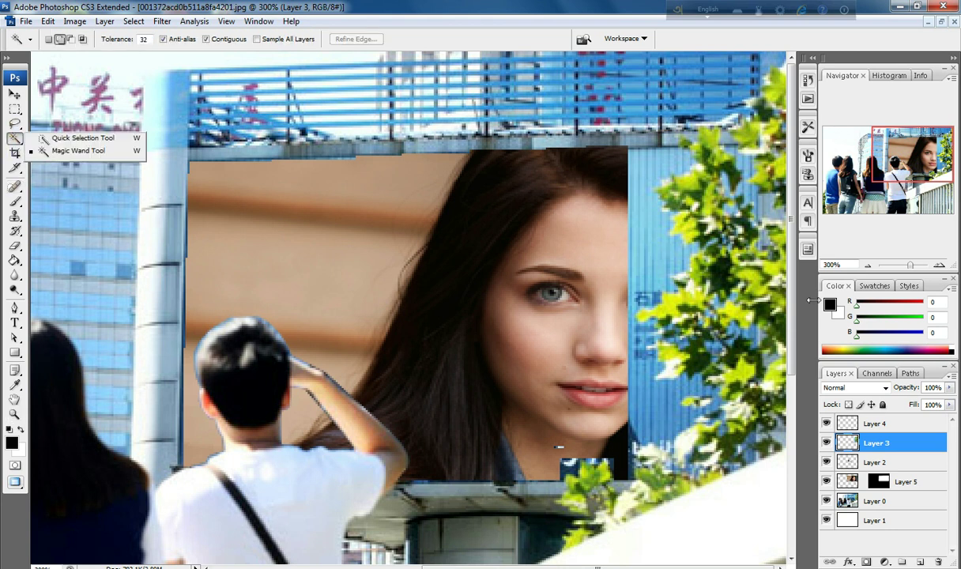
pyautogui.click(657, 248)
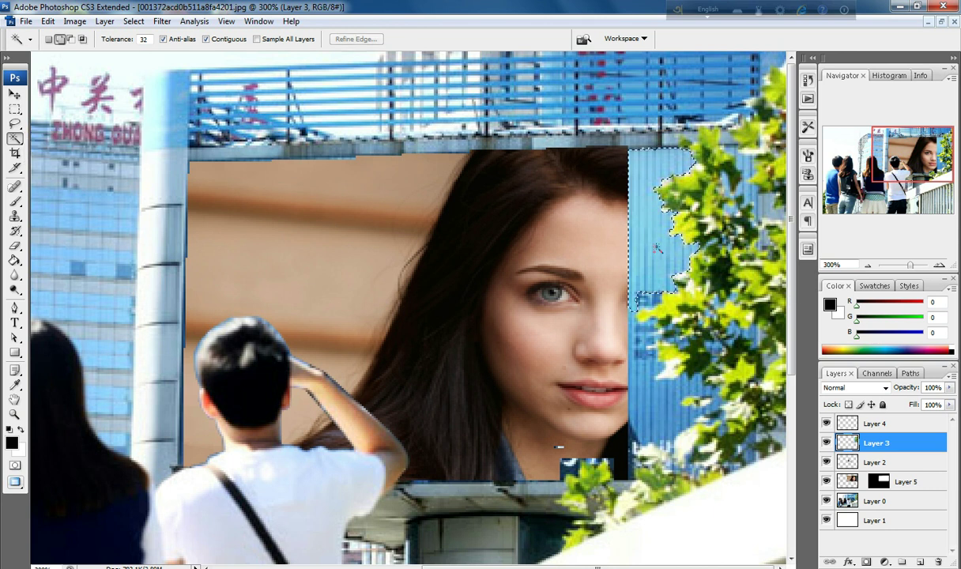
pyautogui.click(160, 21)
pyautogui.moveTo(134, 22)
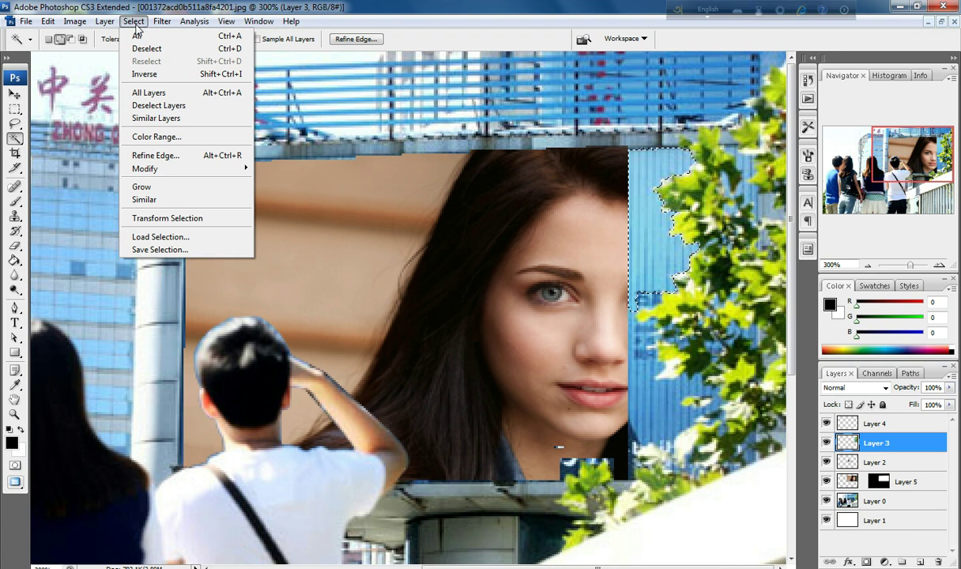
pyautogui.click(146, 199)
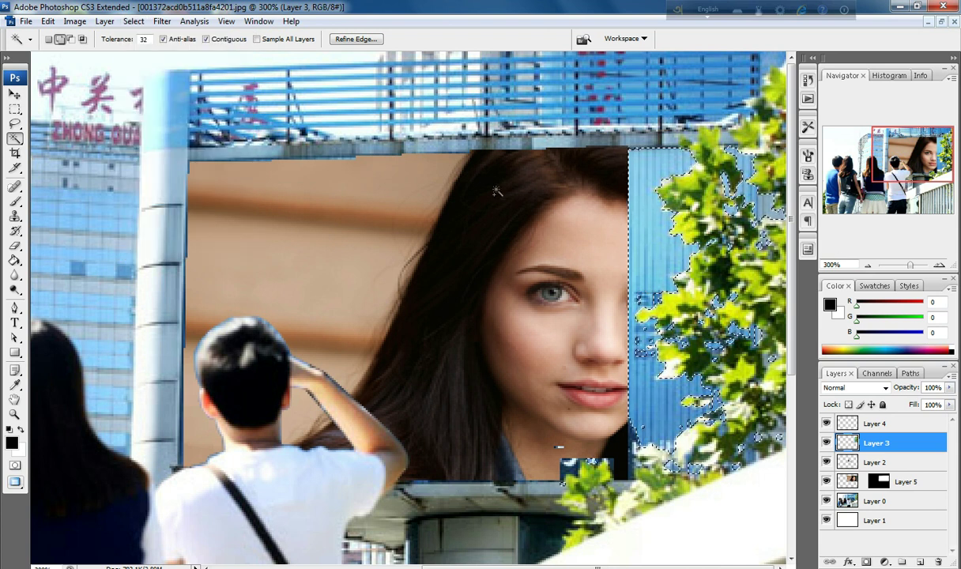
pyautogui.press('Delete')
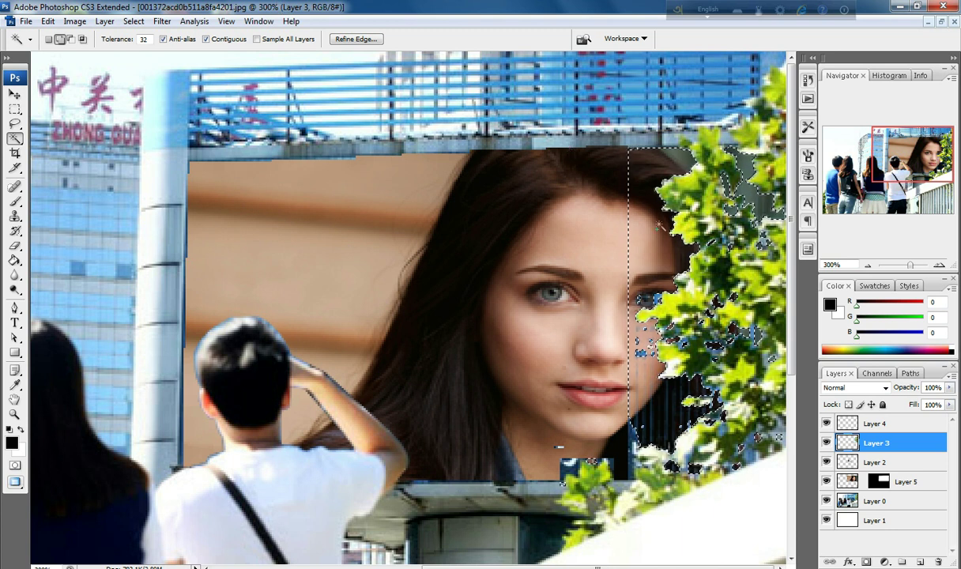
pyautogui.click(134, 21)
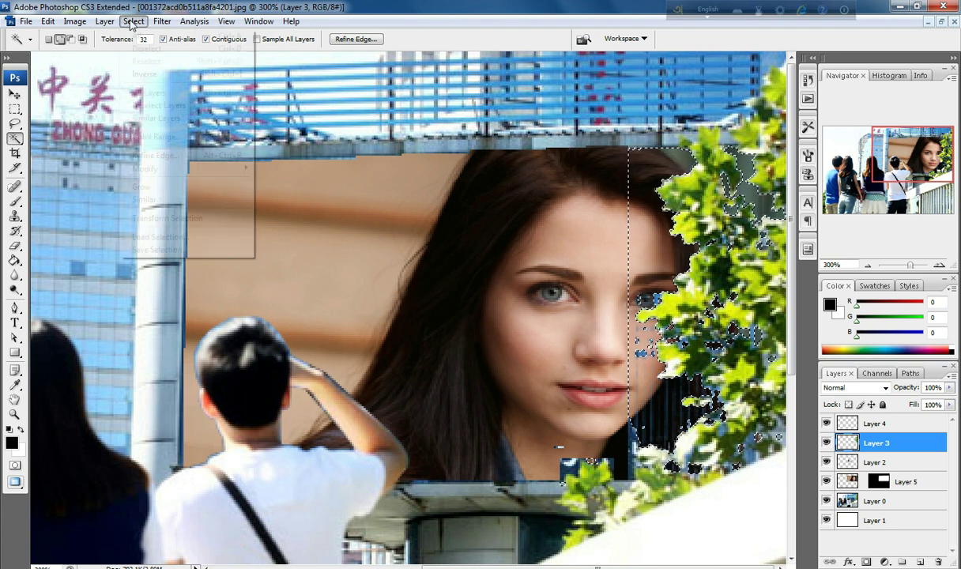
pyautogui.click(147, 42)
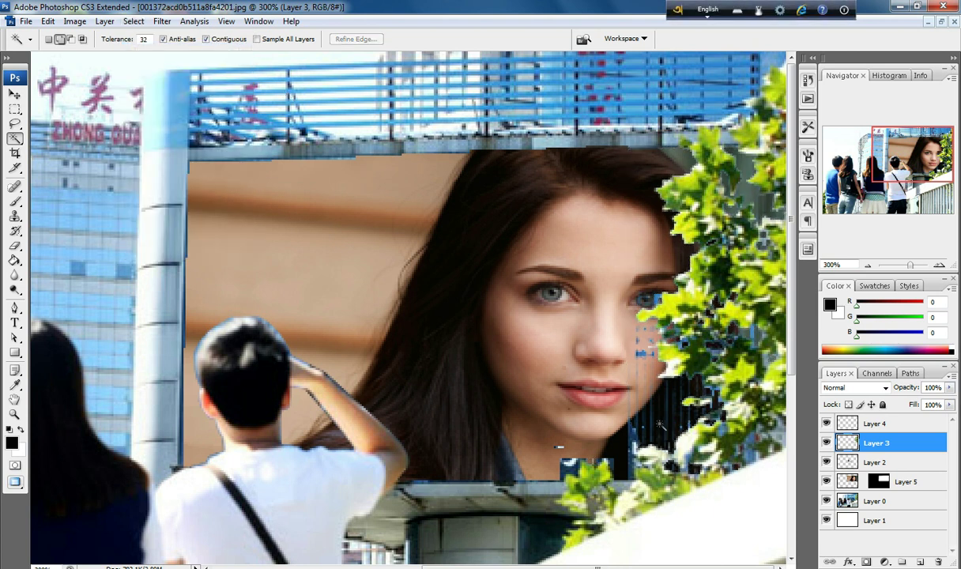
# - Delete the leftover blue patches among the leaves using Magic Wand and Select Similar
pyautogui.click(747, 454)
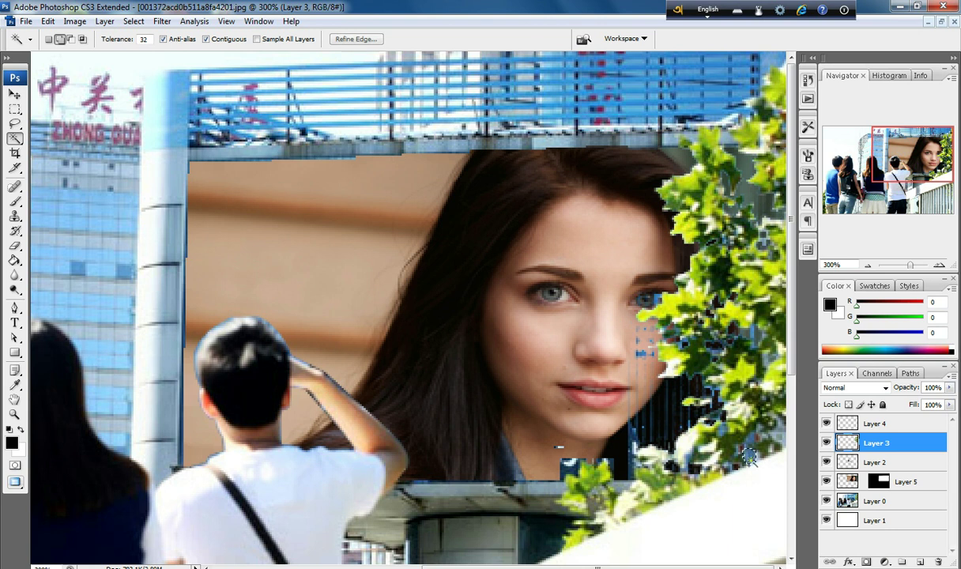
pyautogui.click(135, 24)
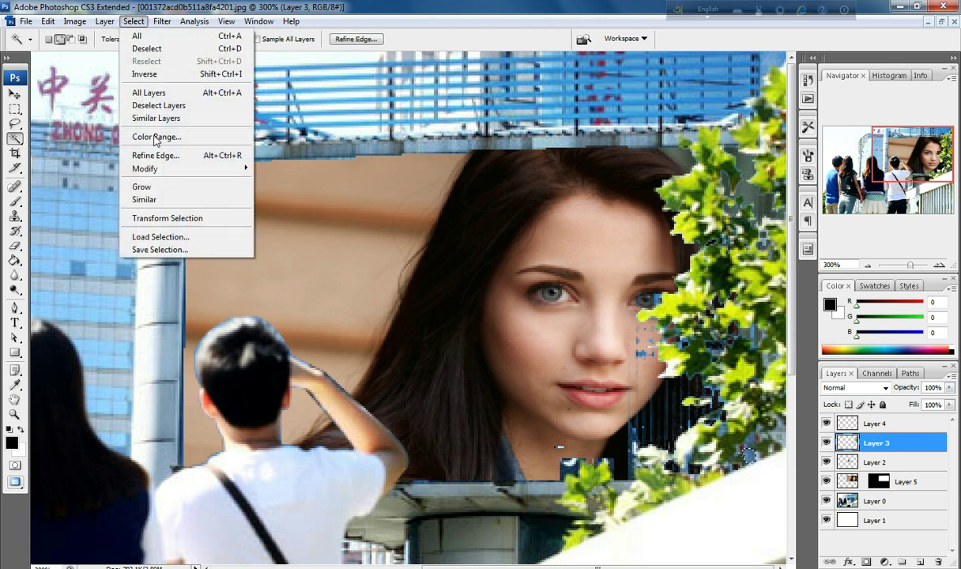
pyautogui.click(155, 202)
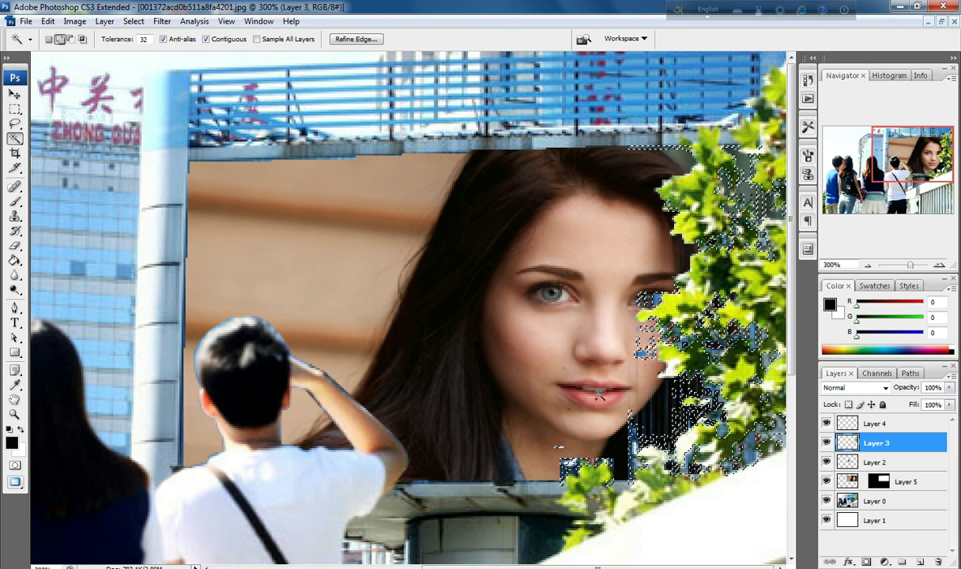
pyautogui.press('Delete')
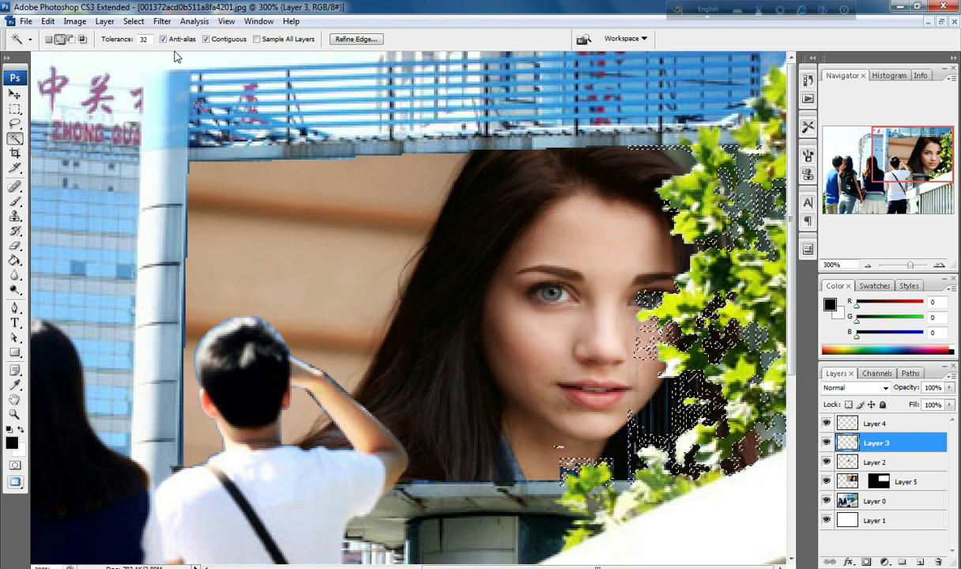
pyautogui.click(133, 22)
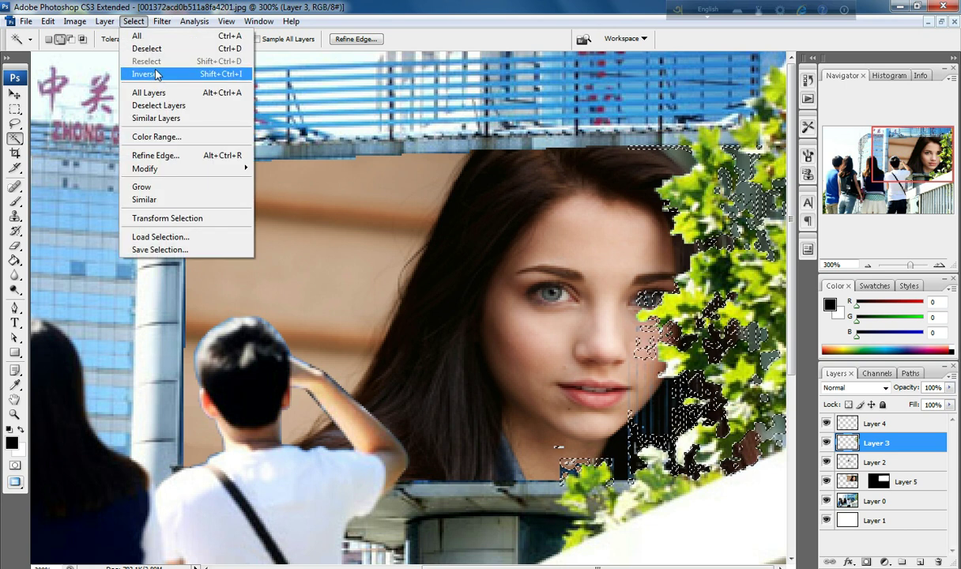
pyautogui.click(147, 49)
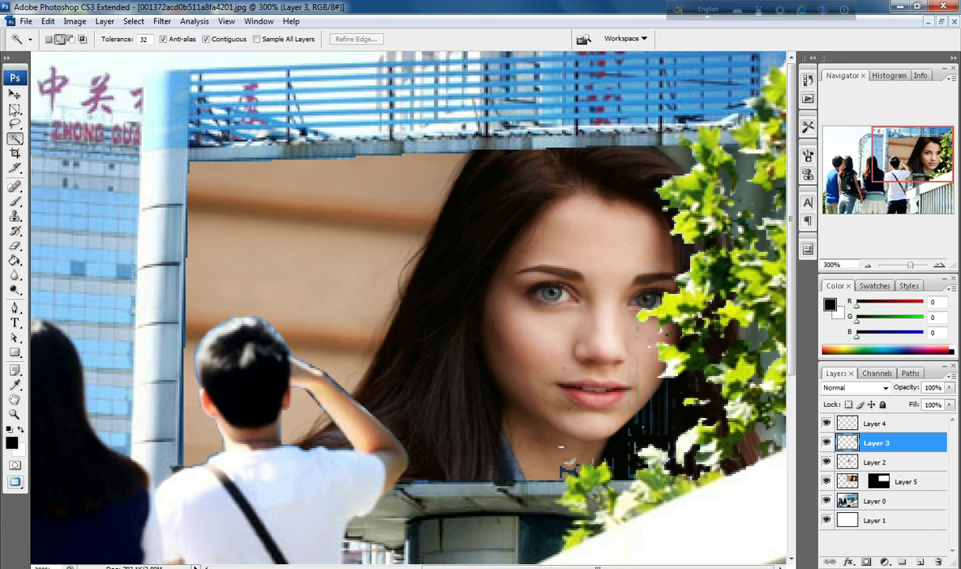
# - Magic Wand the leaves over the portrait's right side to check coverage, then deselect
pyautogui.click(654, 427)
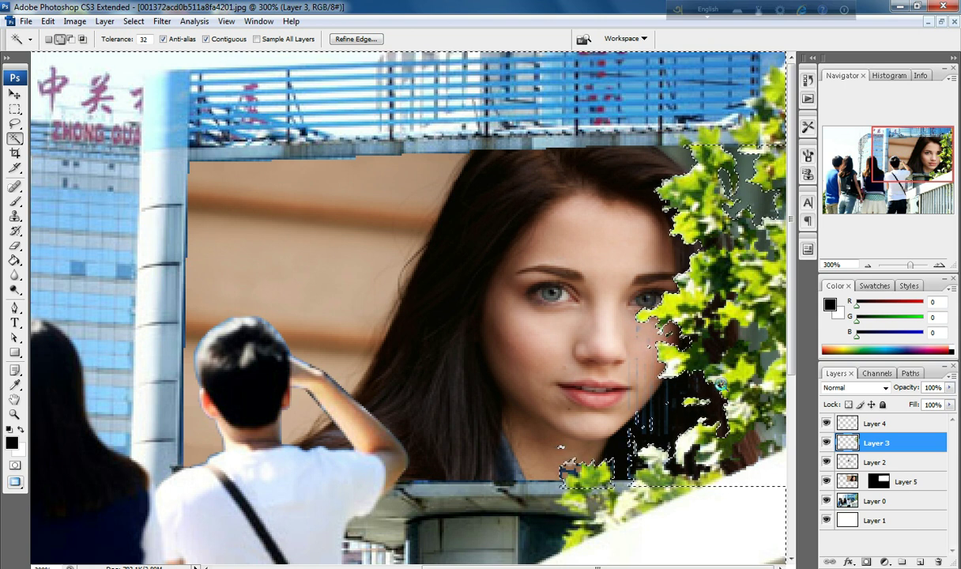
pyautogui.click(126, 22)
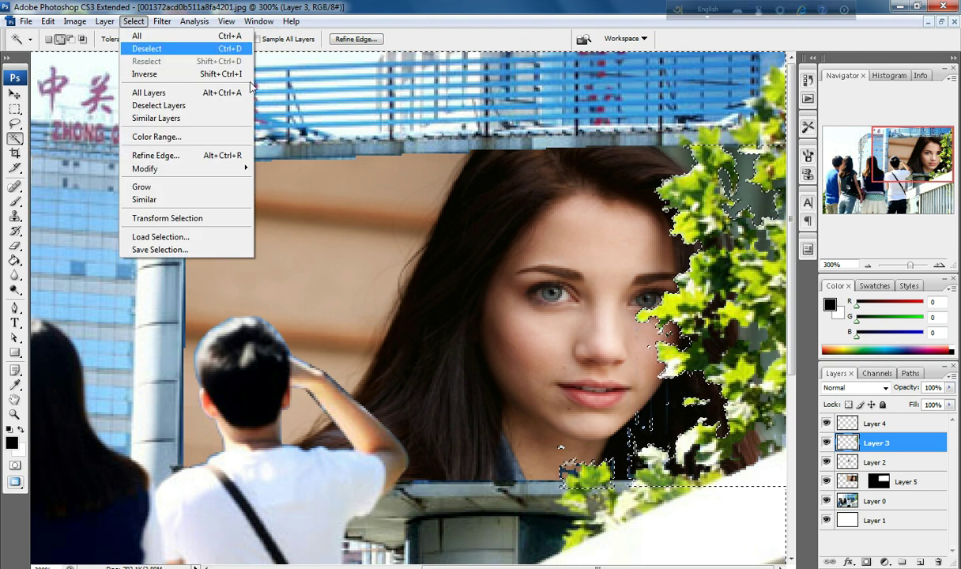
pyautogui.click(146, 48)
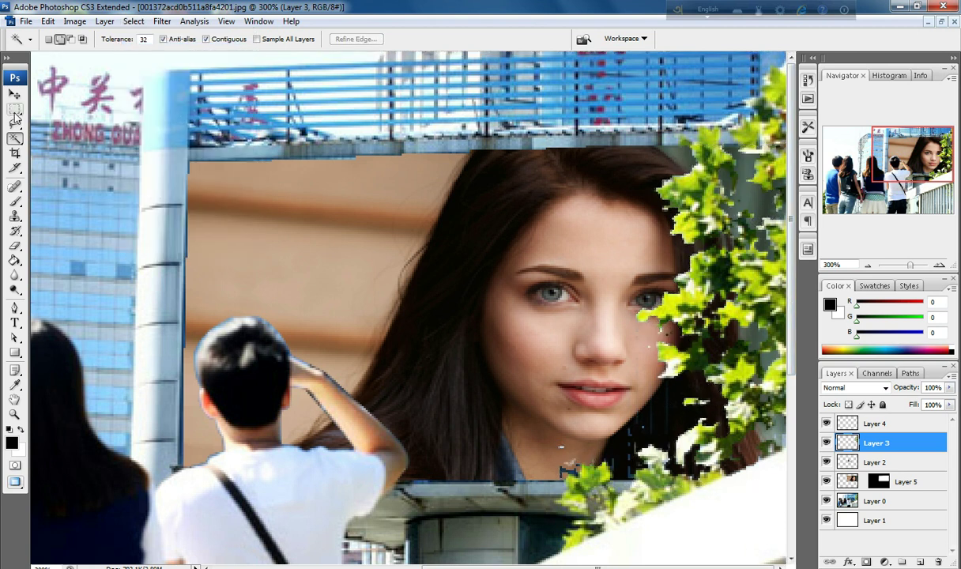
pyautogui.click(15, 111)
pyautogui.rightClick(15, 117)
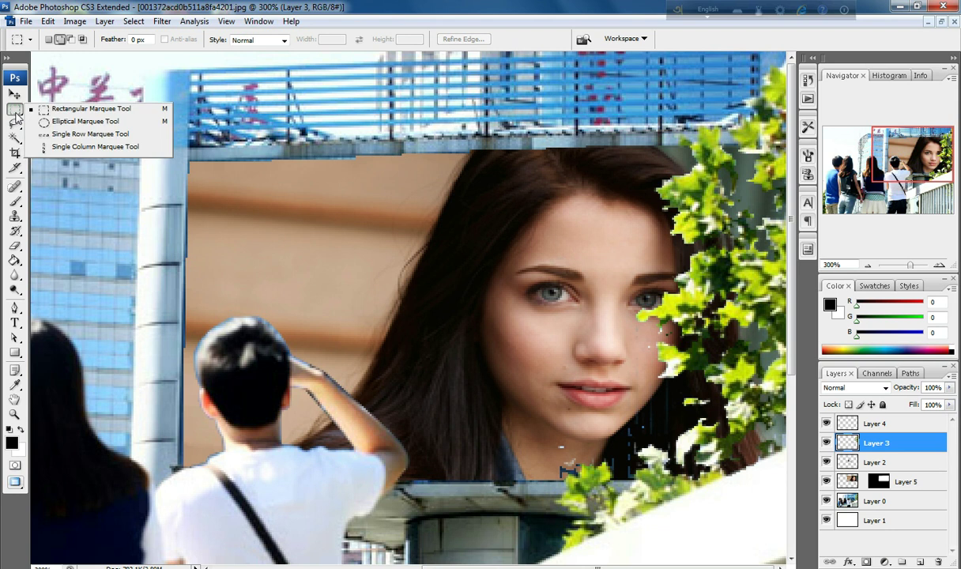
pyautogui.click(38, 110)
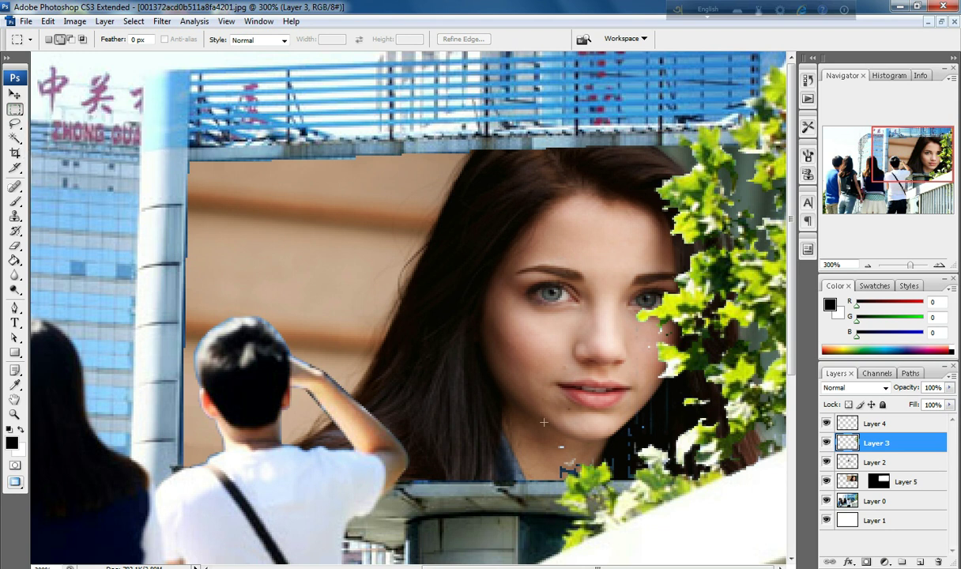
pyautogui.moveTo(647, 447); pyautogui.dragTo(641, 444)
pyautogui.moveTo(640, 445); pyautogui.dragTo(617, 465)
pyautogui.moveTo(617, 462); pyautogui.dragTo(618, 460)
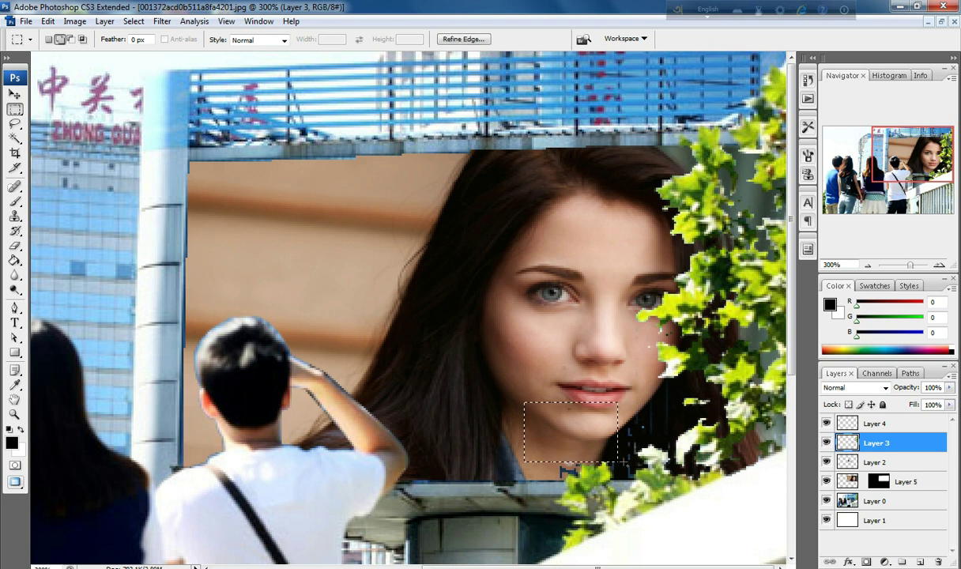
pyautogui.click(624, 460)
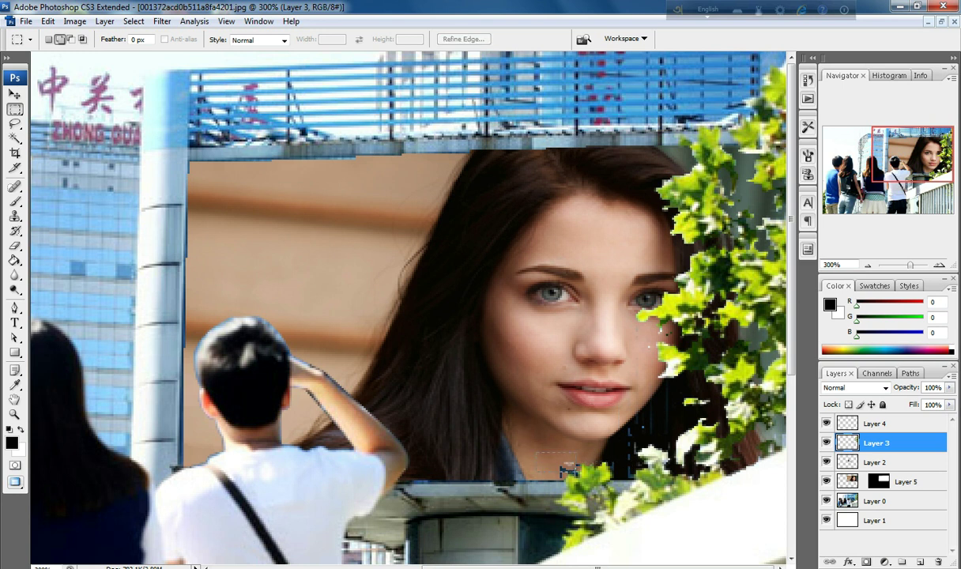
pyautogui.moveTo(570, 470); pyautogui.dragTo(578, 474)
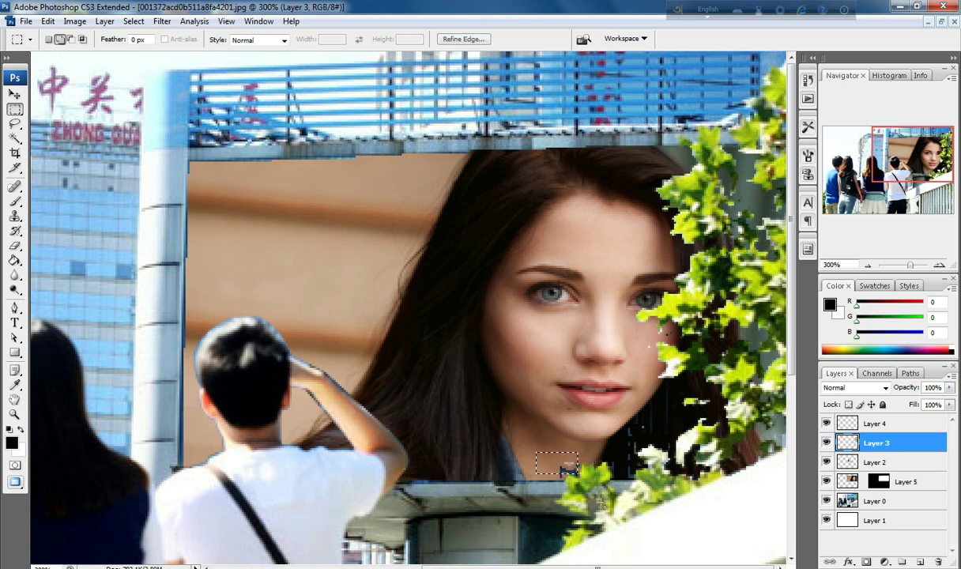
pyautogui.click(600, 501)
pyautogui.moveTo(604, 374); pyautogui.dragTo(655, 435)
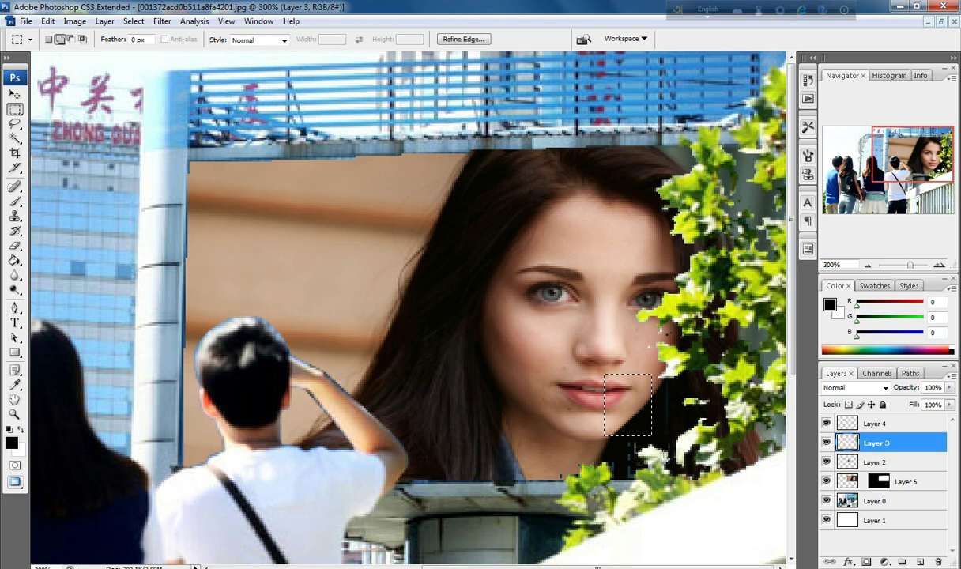
pyautogui.click(626, 416)
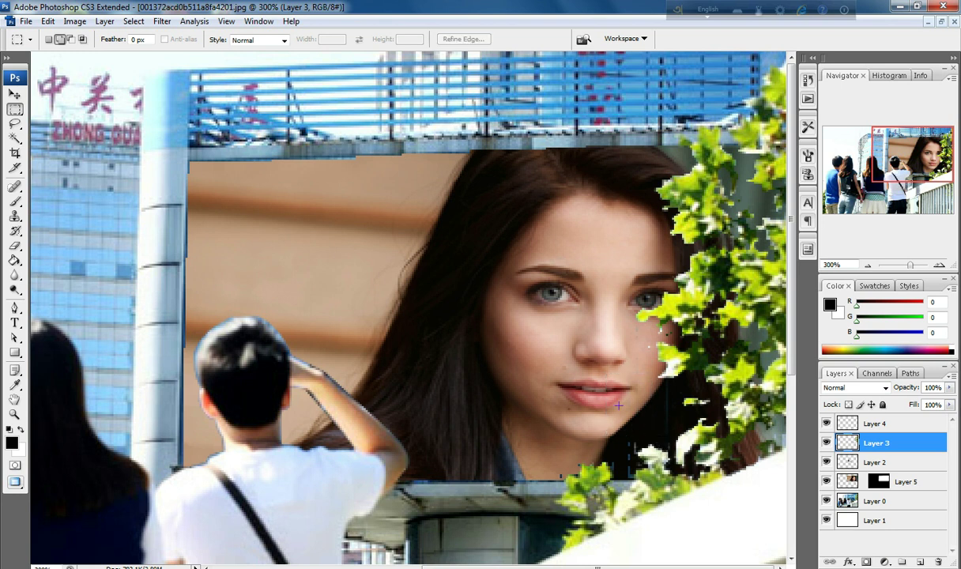
pyautogui.moveTo(614, 389); pyautogui.dragTo(680, 429)
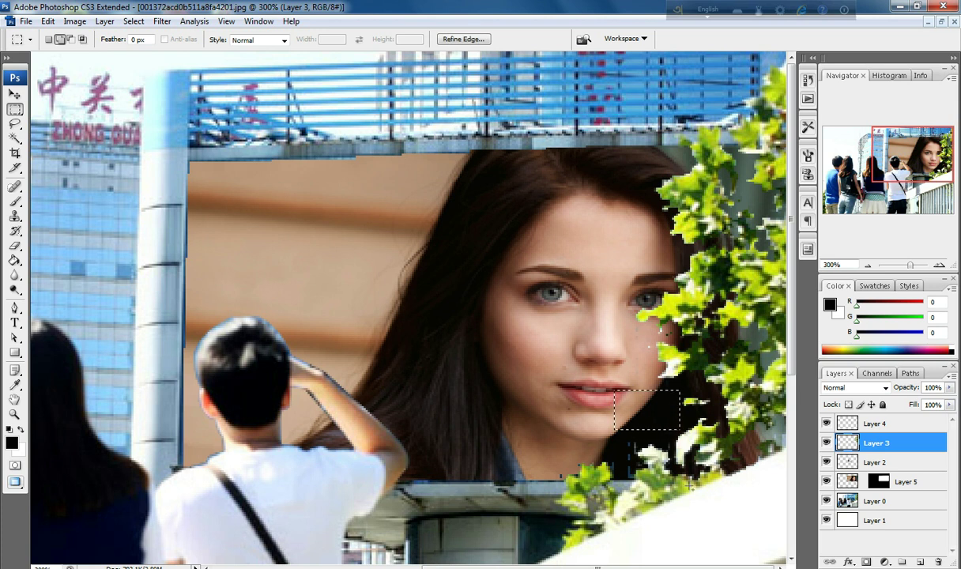
pyautogui.click(134, 22)
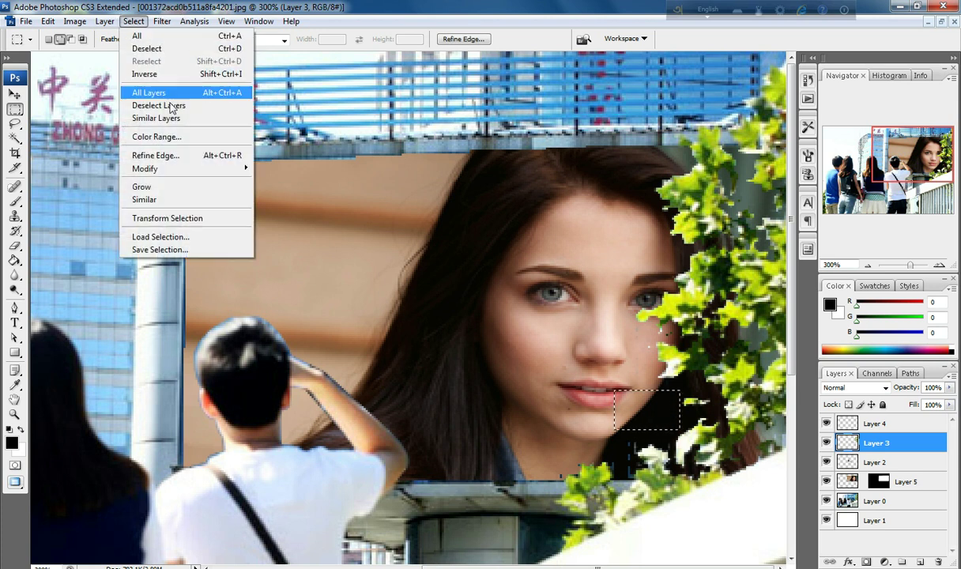
pyautogui.click(168, 52)
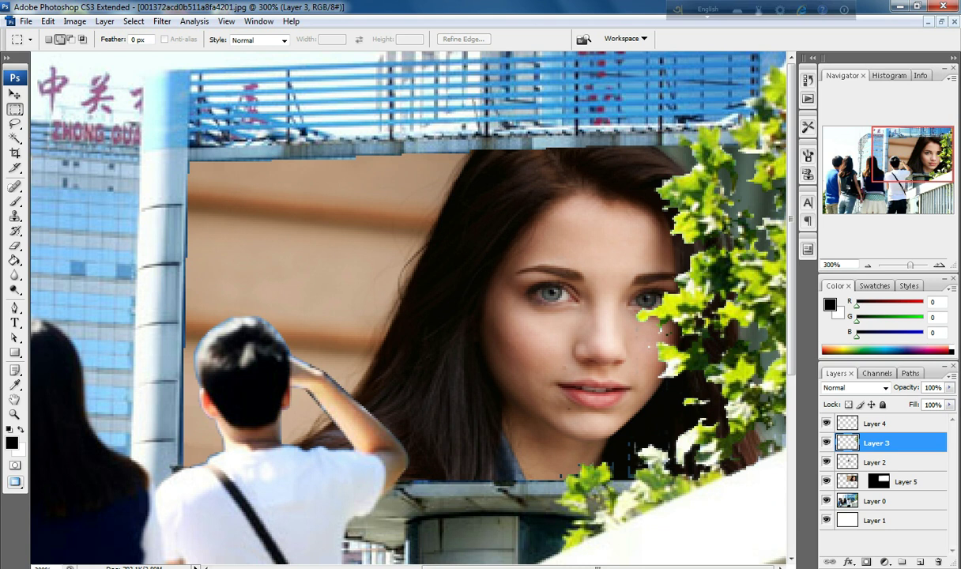
pyautogui.click(15, 138)
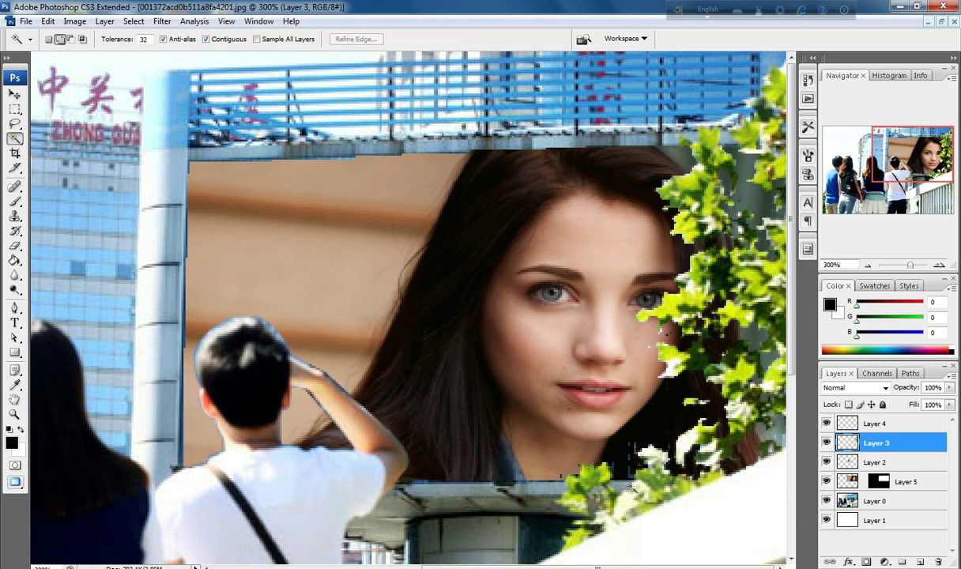
# - Magic Wand a leaf patch and grow the selection across the leaves, then deselect
pyautogui.click(600, 444)
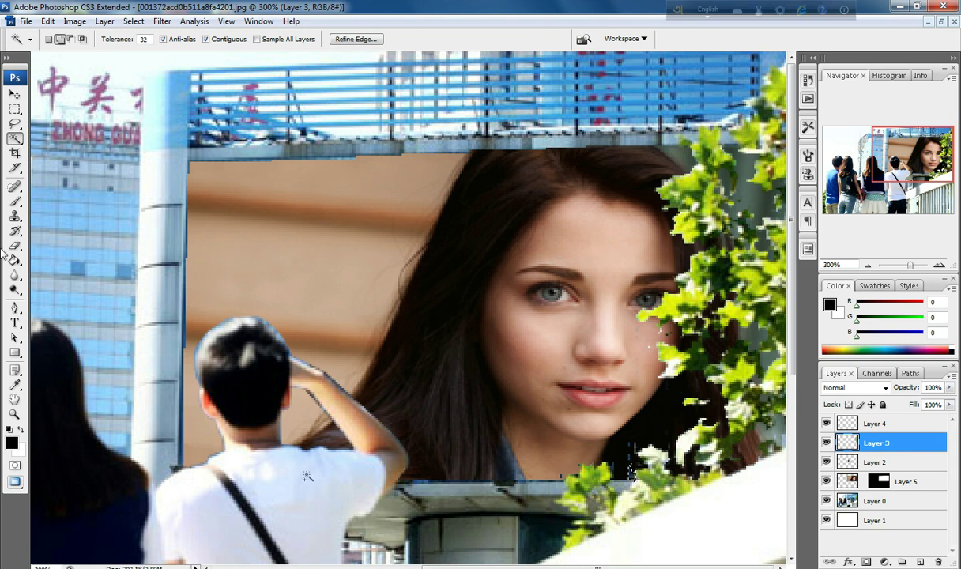
pyautogui.click(134, 22)
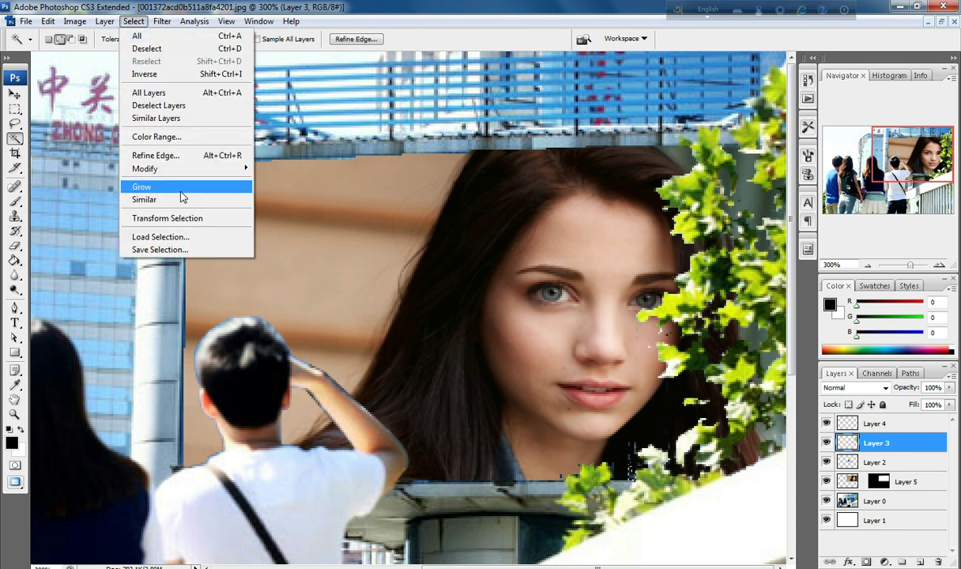
pyautogui.click(181, 190)
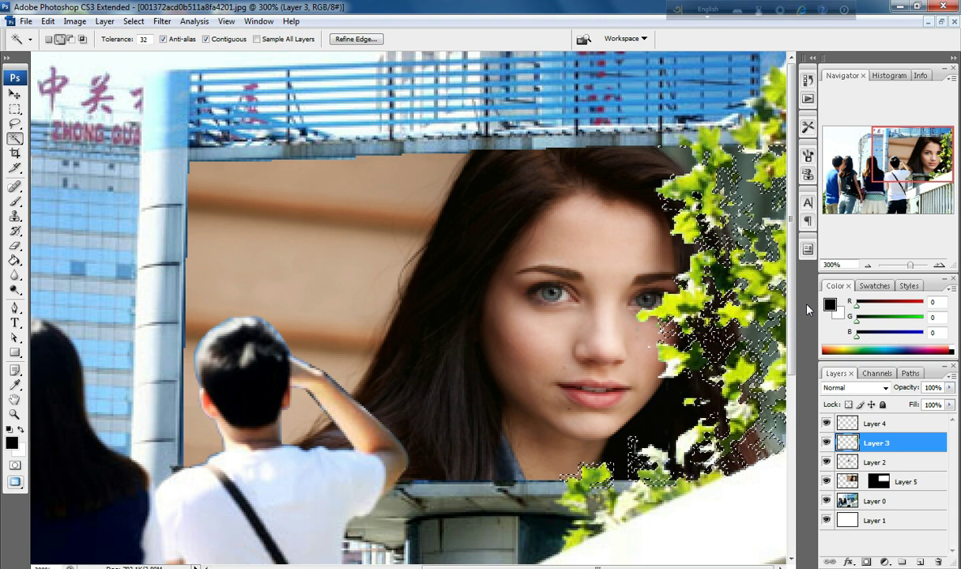
pyautogui.click(134, 21)
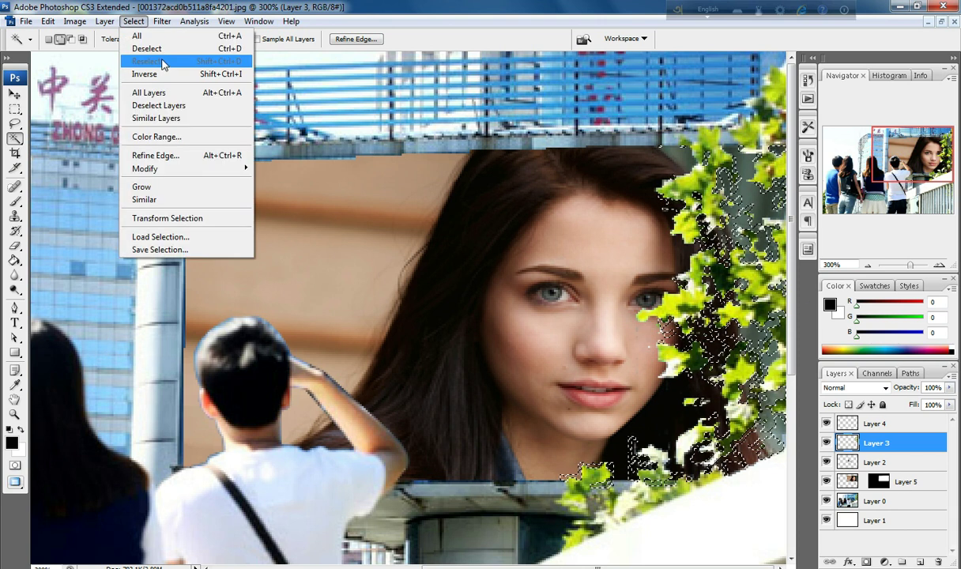
pyautogui.click(154, 49)
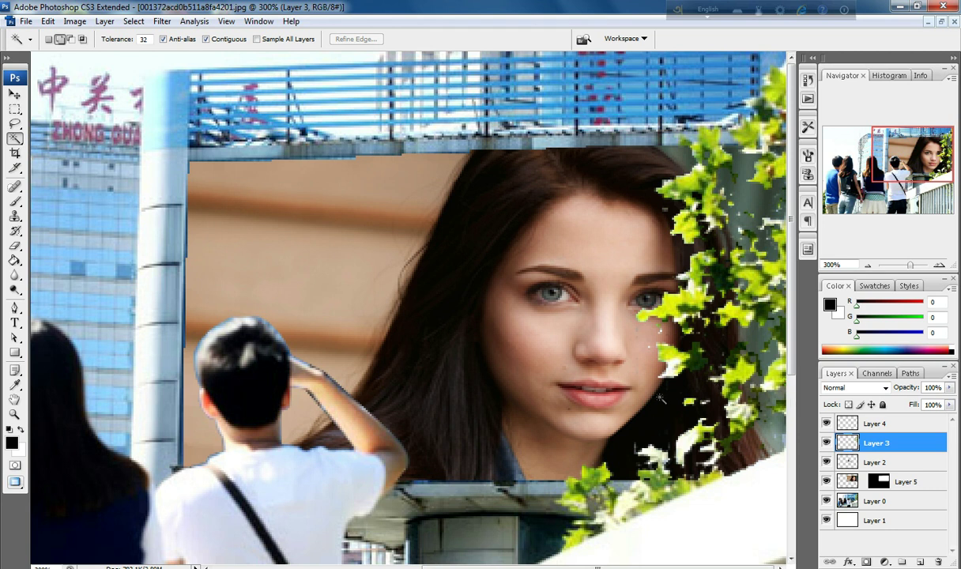
# - Try a small marquee at the leaves' lower edge, clear it, and zoom out to the whole photo
pyautogui.click(15, 109)
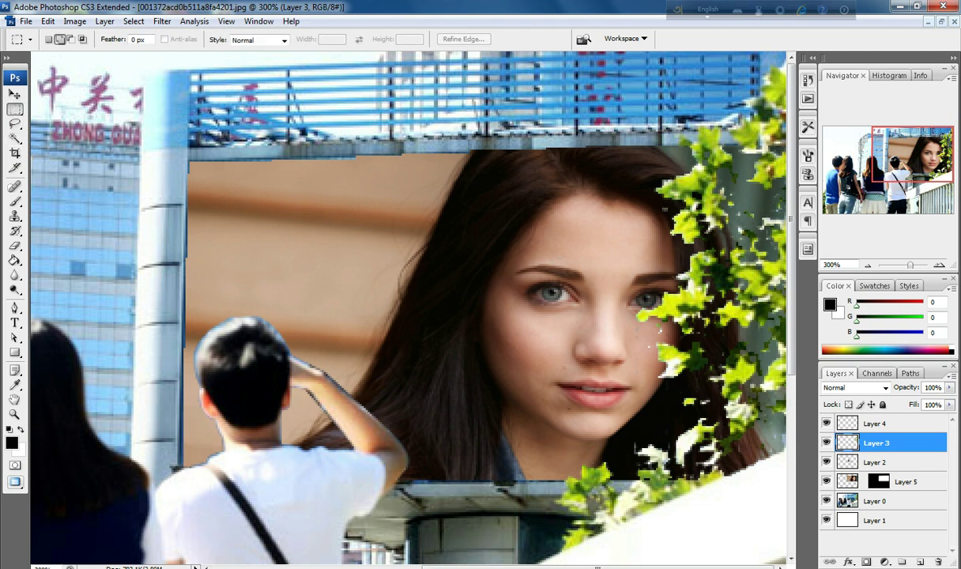
pyautogui.moveTo(631, 432); pyautogui.dragTo(640, 450)
pyautogui.click(672, 425)
pyautogui.hotkey('ctrl', '-')
pyautogui.hotkey('ctrl', '-')
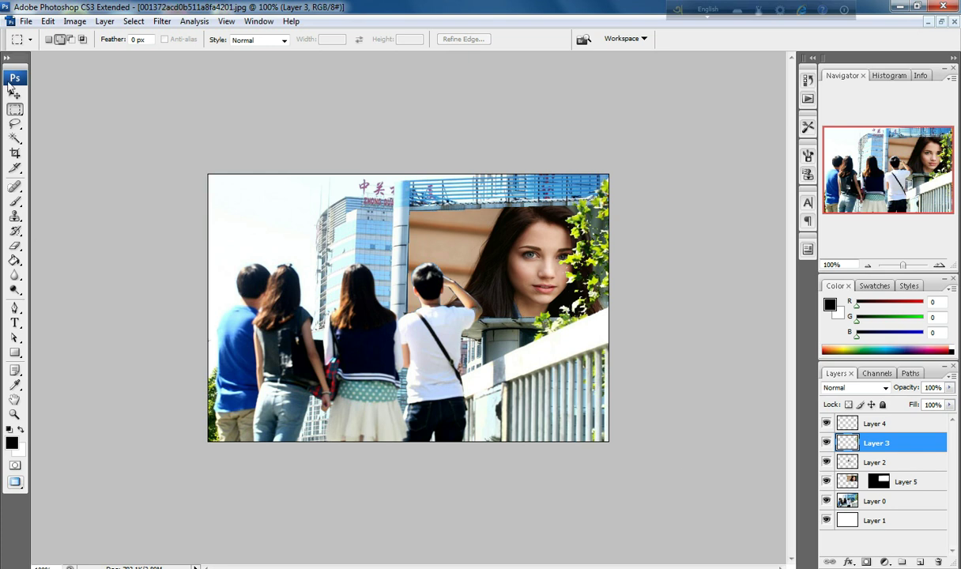
pyautogui.click(14, 94)
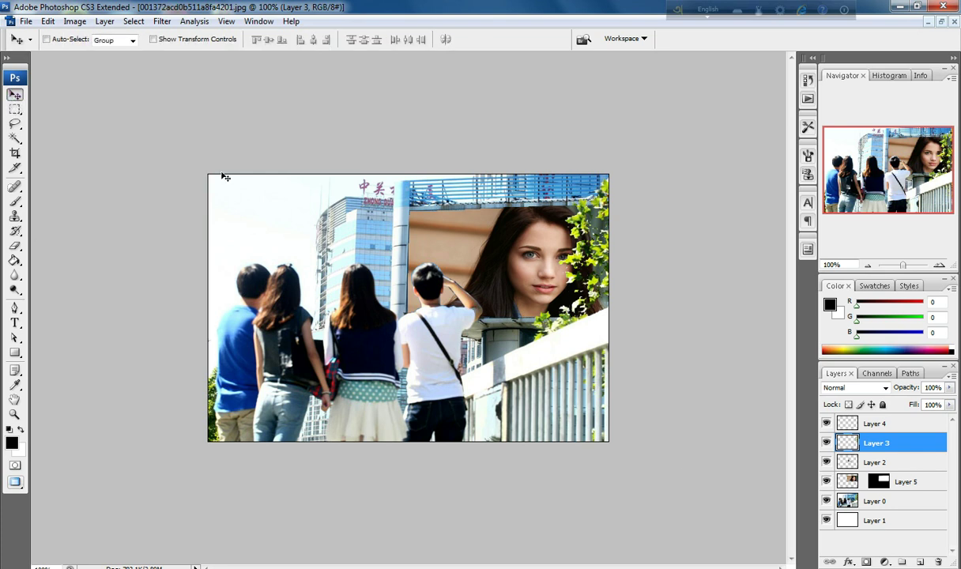